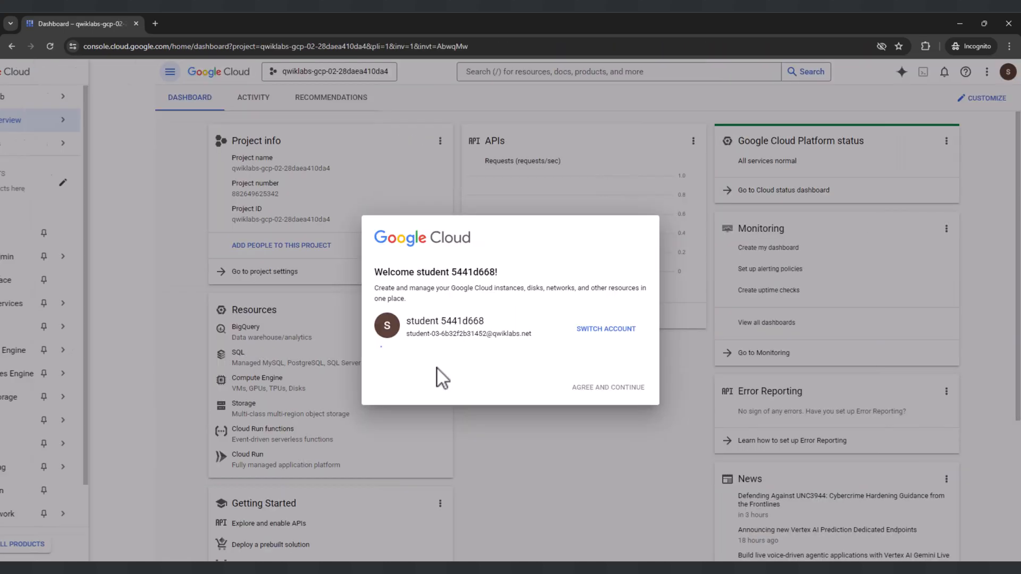
- Accept the Google Cloud terms for the student account and close the navigation sidebar
left_click(378, 352)
left_click(617, 467)
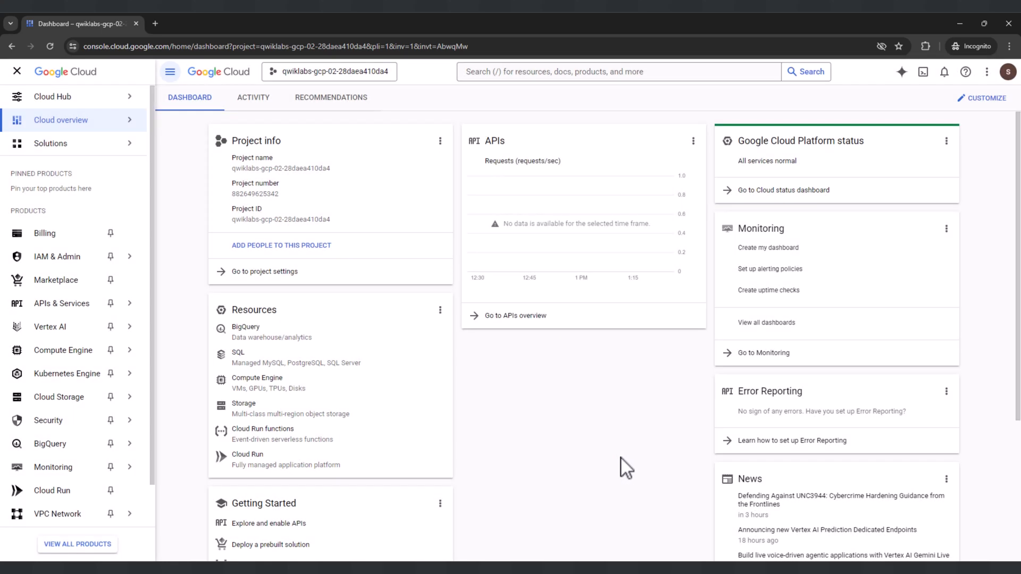
left_click(17, 71)
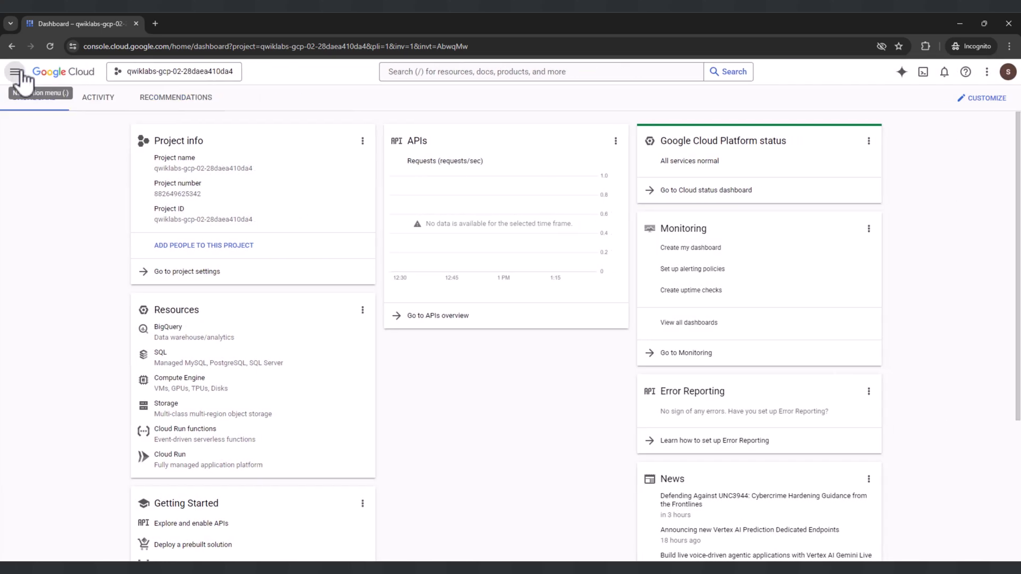
- Read the title and overview of the Getting Started with BigQuery ML lab in the instructions
scroll(205, 296, "down", 1)
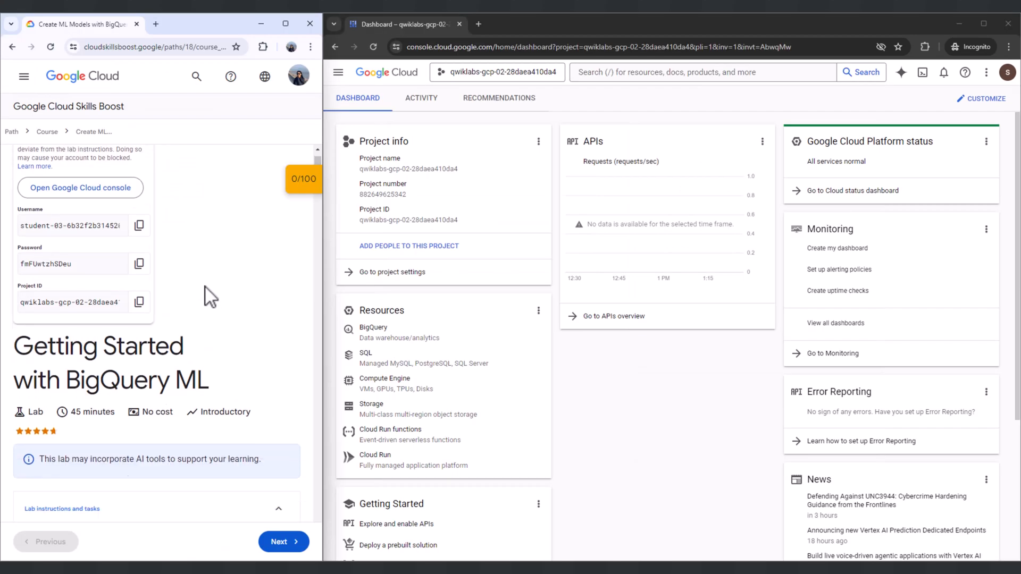
left_click_drag(13, 250, 209, 287)
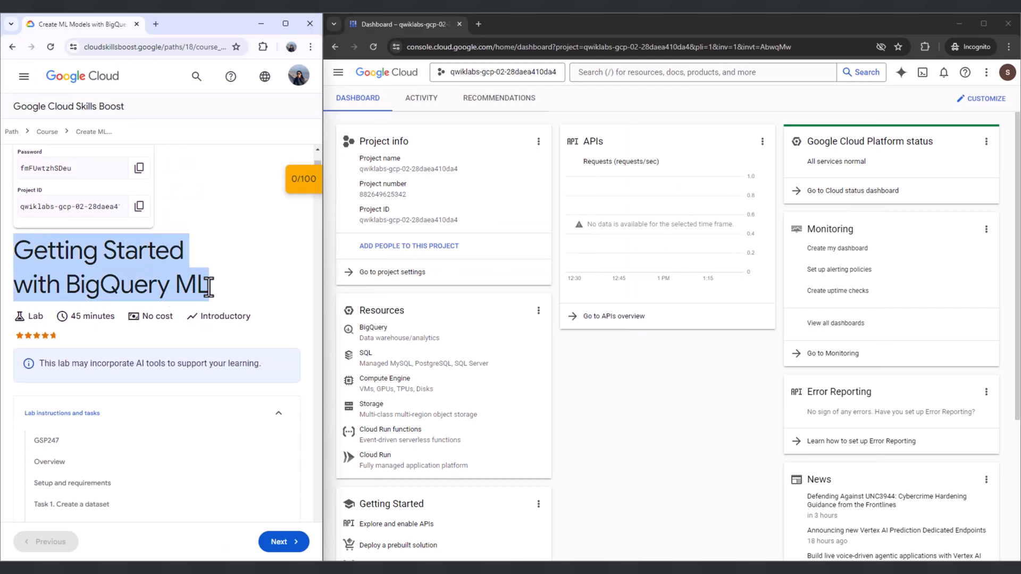
left_click(178, 287)
scroll(178, 287, "down", 9)
scroll(178, 287, "down", 2)
left_click_drag(13, 182, 155, 246)
scroll(155, 247, "up", 1)
left_click_drag(14, 320, 166, 356)
left_click(167, 356)
scroll(167, 356, "down", 3)
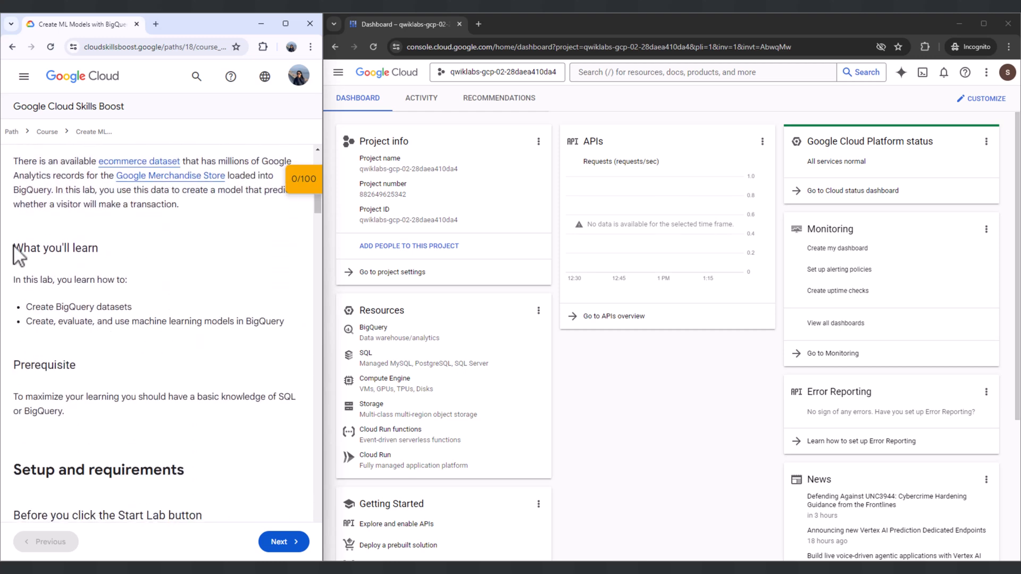
- Review the lab's learning objectives, prerequisite, and setup and requirements sections
left_click_drag(14, 253, 114, 259)
left_click_drag(13, 280, 127, 281)
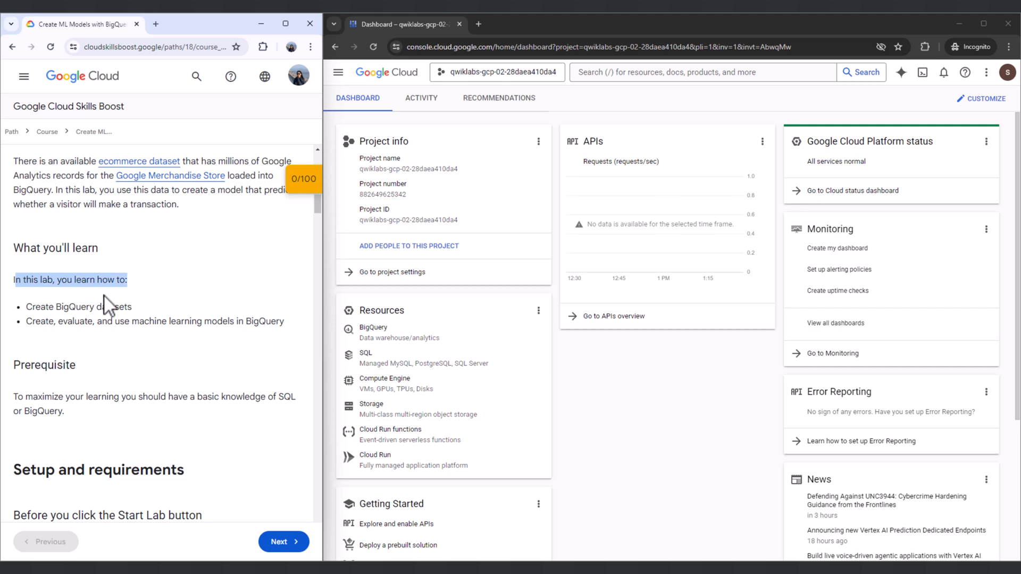
left_click_drag(18, 308, 141, 309)
left_click_drag(26, 321, 292, 326)
left_click(266, 326)
scroll(116, 311, "down", 2)
scroll(91, 296, "down", 20)
scroll(96, 309, "down", 8)
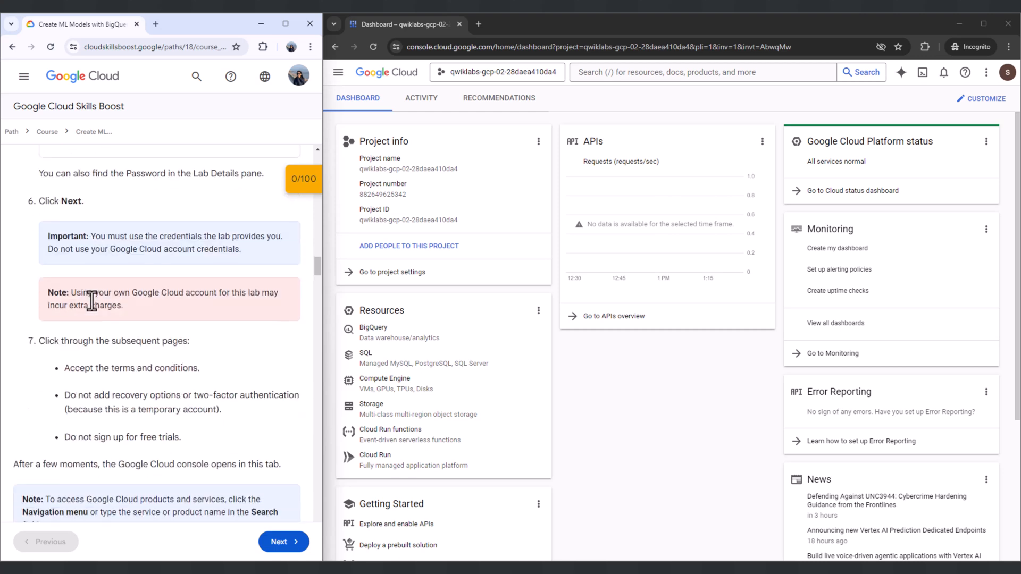
- Open BigQuery in the Google Cloud console as described in the lab instructions
scroll(92, 301, "down", 6)
left_click_drag(18, 302, 153, 305)
left_click_drag(40, 331, 117, 357)
left_click(343, 77)
left_click(339, 73)
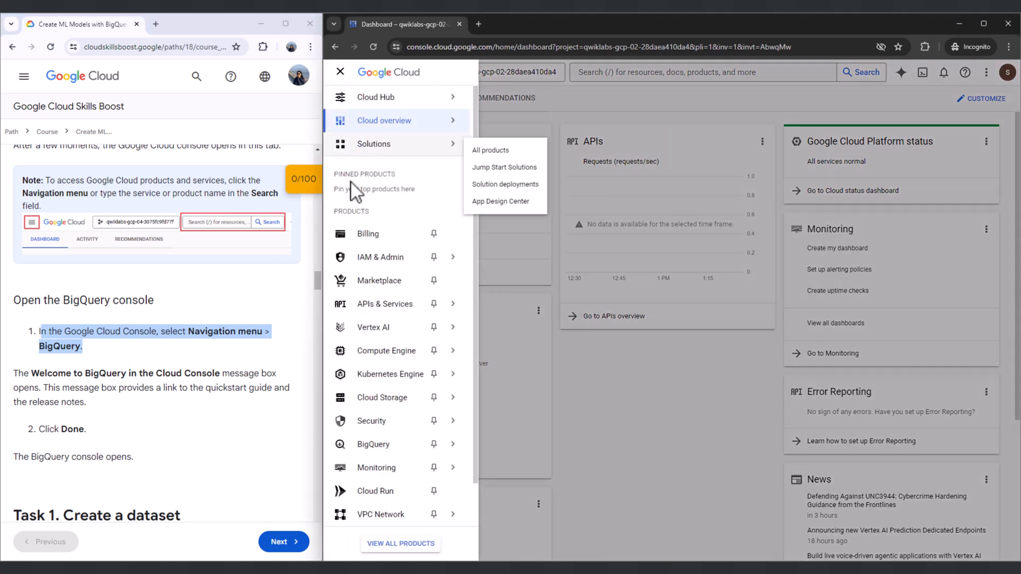
left_click(375, 445)
- Read the lab's note on the BigQuery welcome message and dismiss that message
scroll(47, 277, "down", 2)
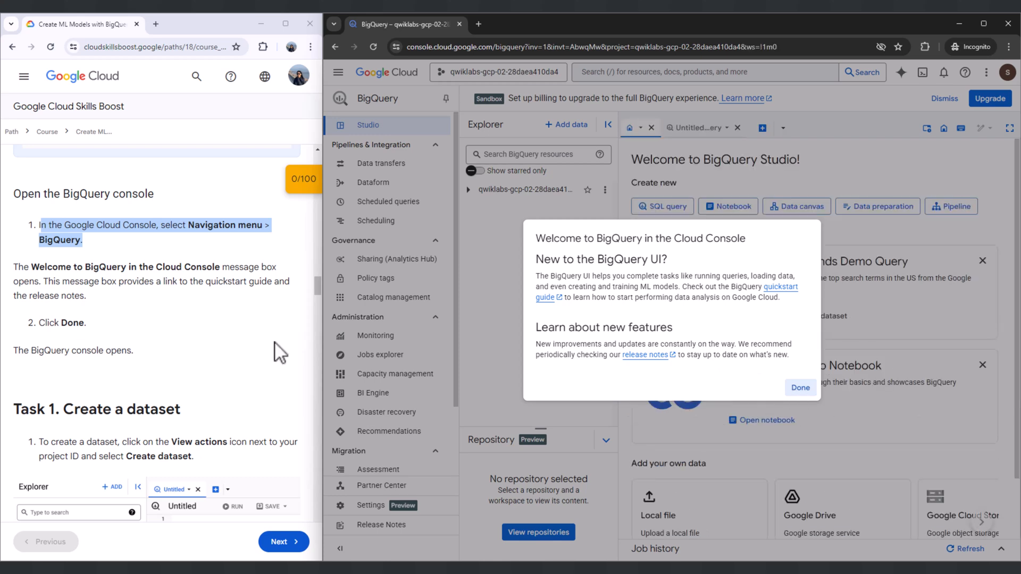
left_click_drag(13, 265, 86, 296)
left_click_drag(39, 322, 87, 324)
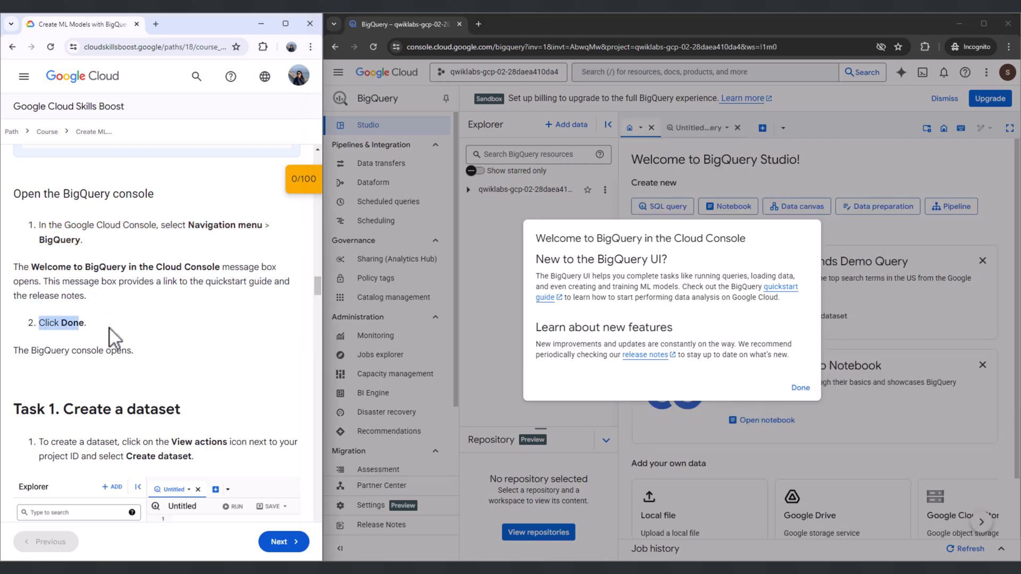
left_click(799, 388)
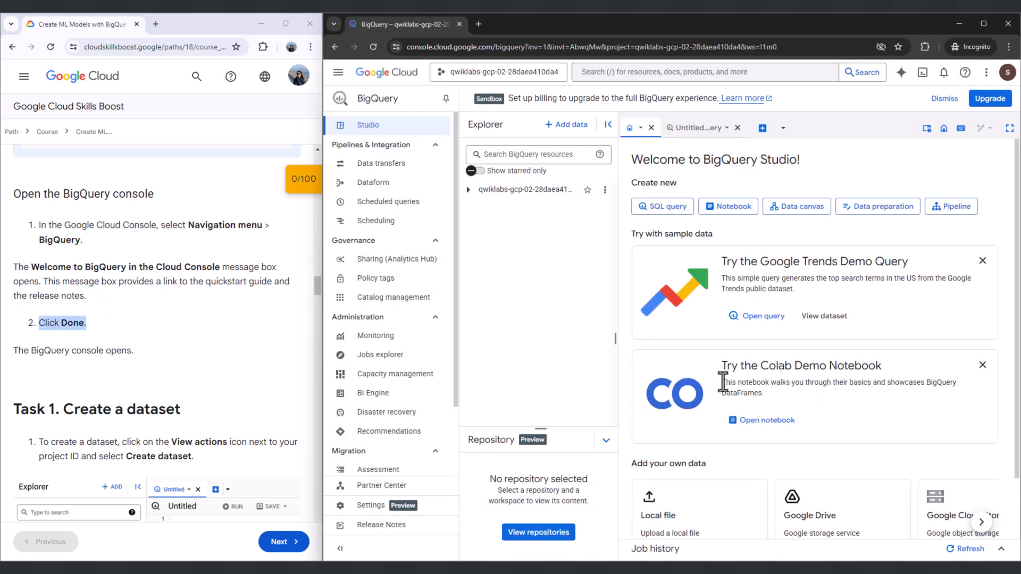
- Follow Task 1 and open the dataset creation form for the lab project
left_click_drag(19, 351, 155, 357)
scroll(146, 347, "down", 2)
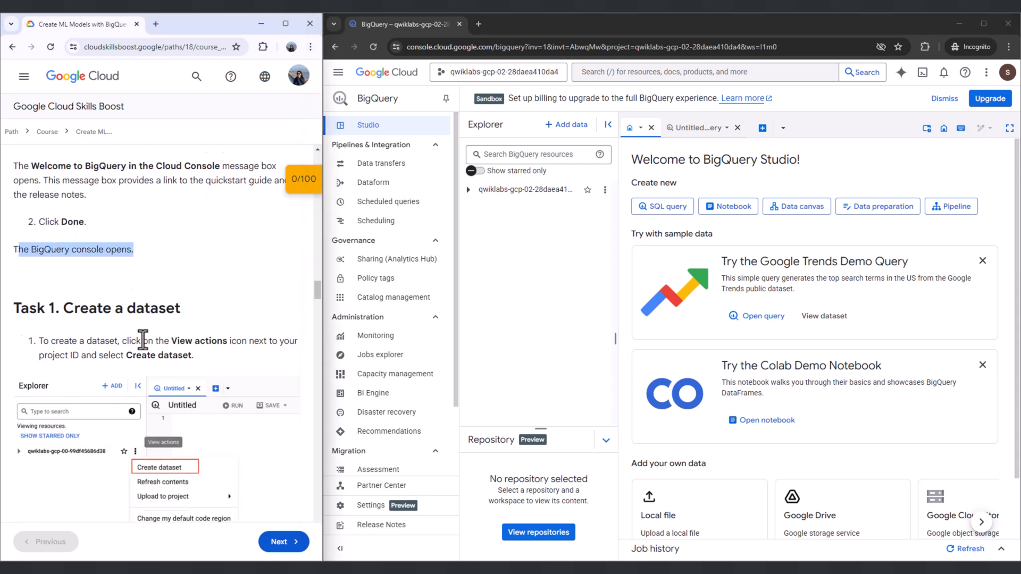
left_click_drag(11, 303, 176, 307)
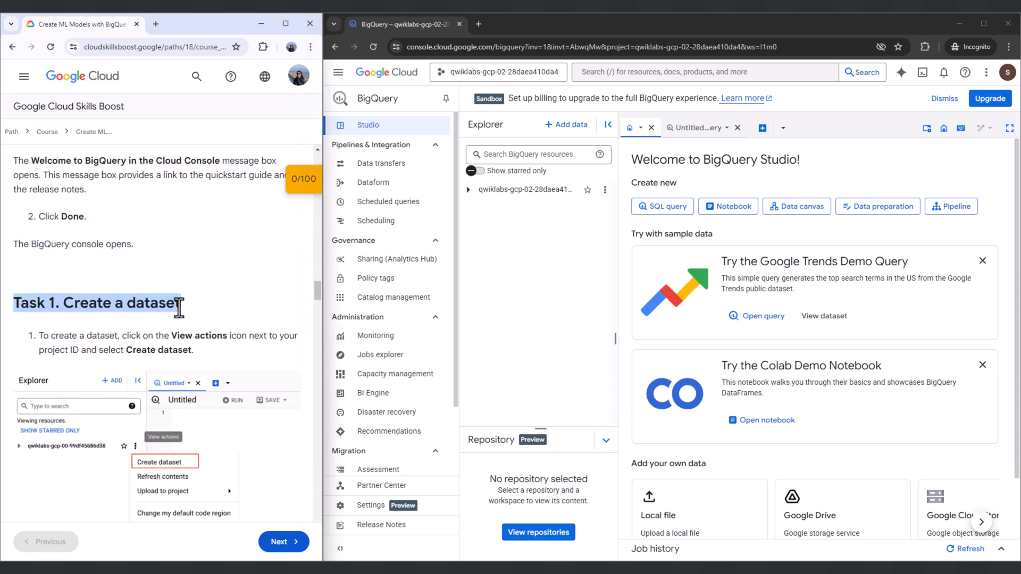
scroll(154, 289, "down", 2)
left_click_drag(38, 233, 196, 241)
left_click(605, 190)
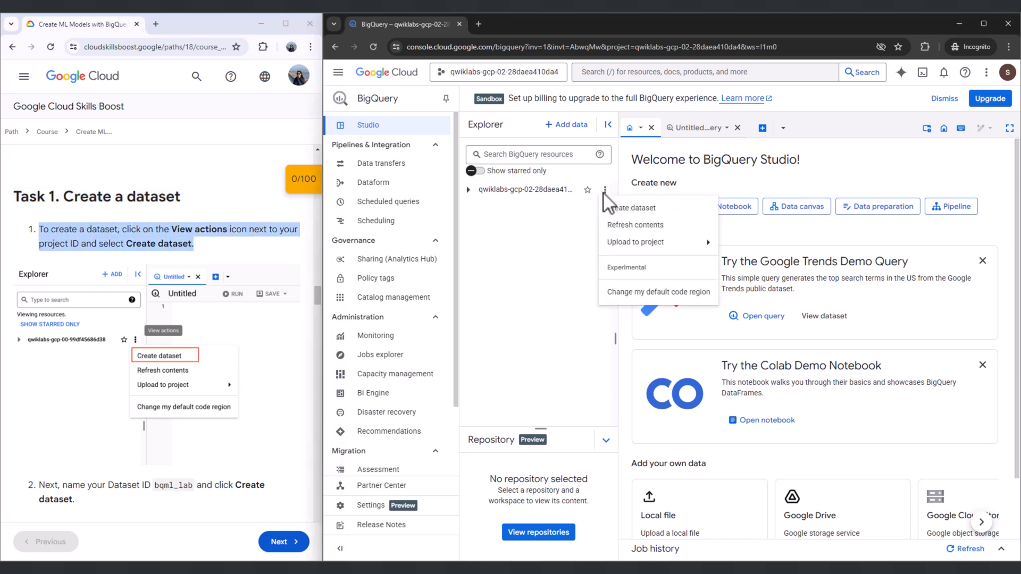
left_click(612, 209)
- Create a dataset with the ID bqml_lab, copied from the lab instructions
scroll(126, 290, "down", 1)
scroll(125, 289, "down", 4)
left_click_drag(38, 272, 223, 292)
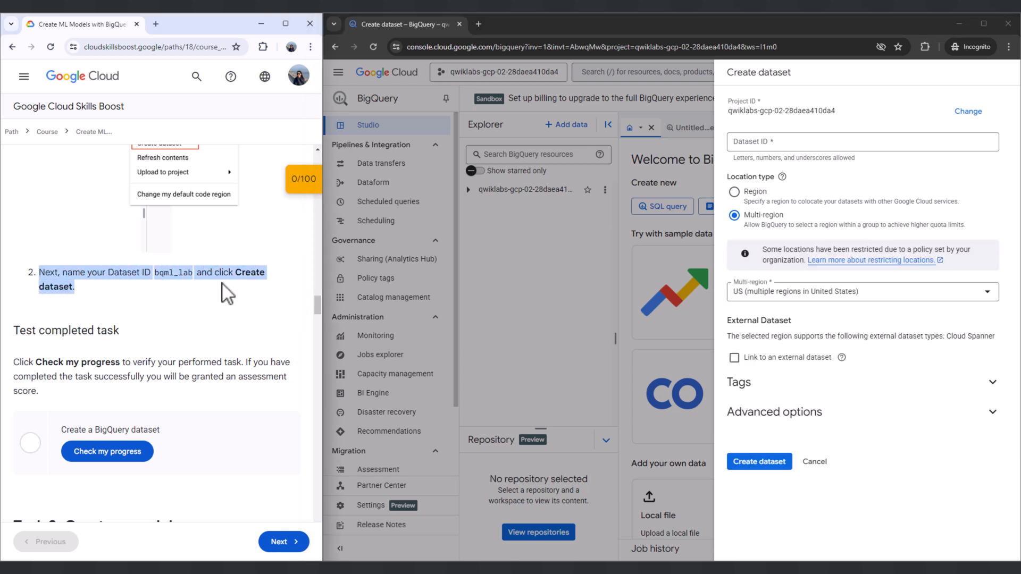
left_click(157, 271)
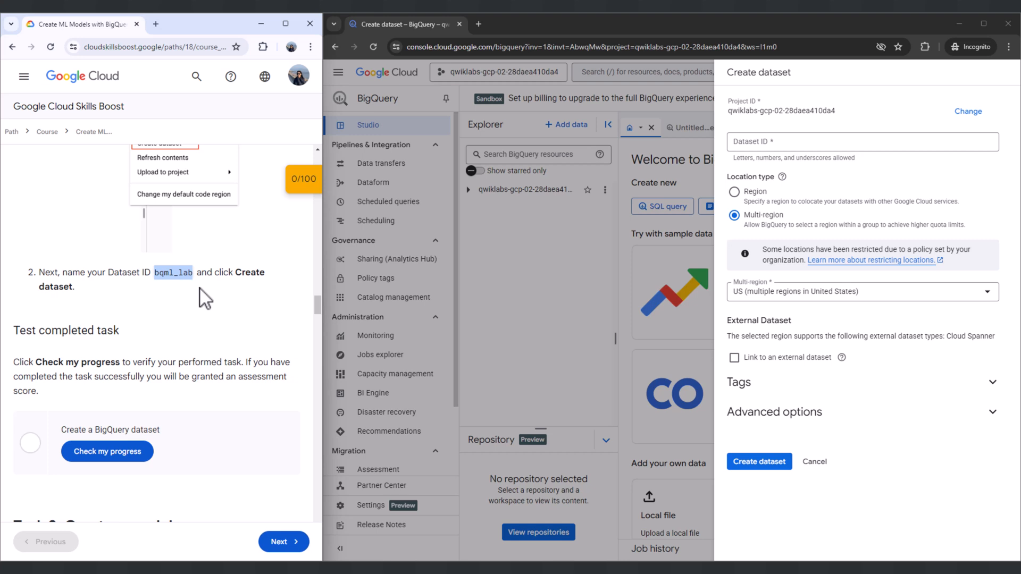
left_click(790, 144)
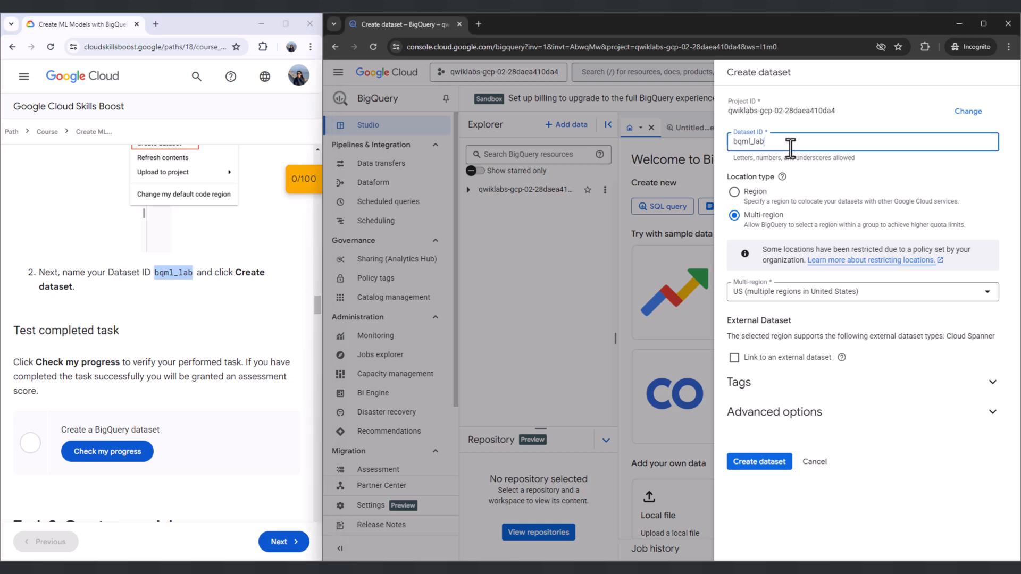
left_click(154, 287)
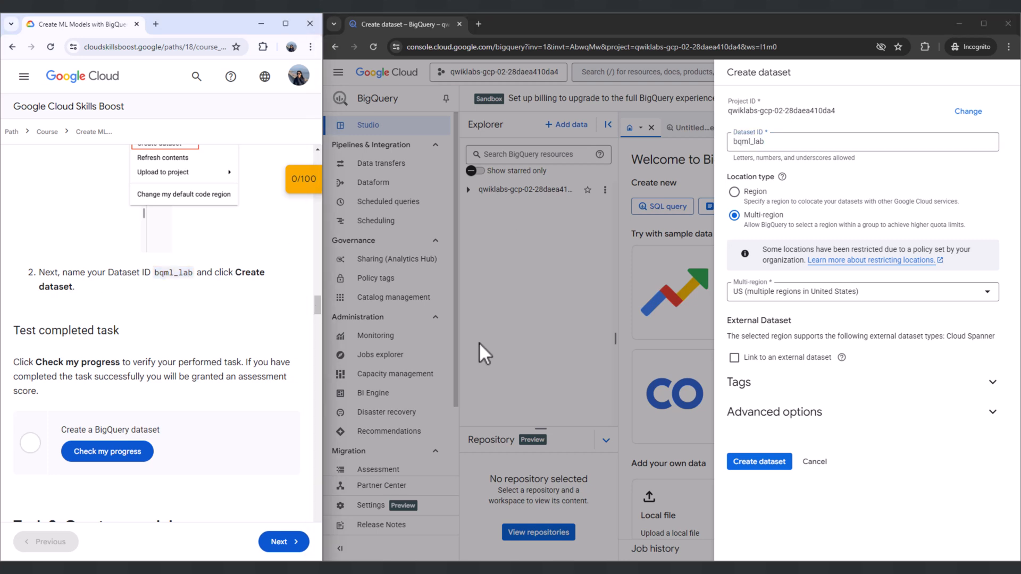
left_click(743, 463)
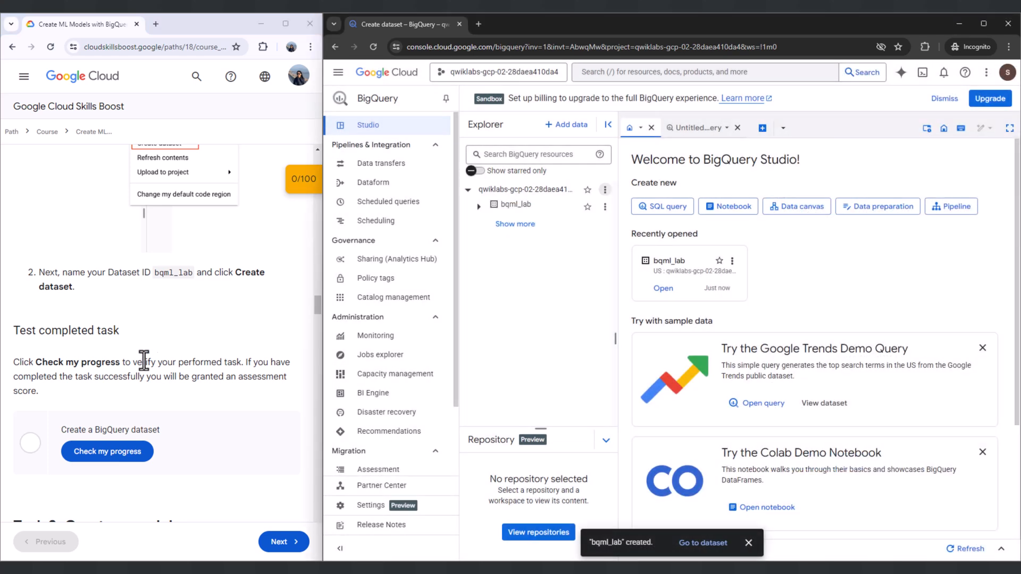
- Read the Test completed task section and view the bqml_lab dataset's insights and details
triple_click(80, 330)
left_click_drag(24, 363, 87, 384)
left_click(87, 384)
left_click(702, 543)
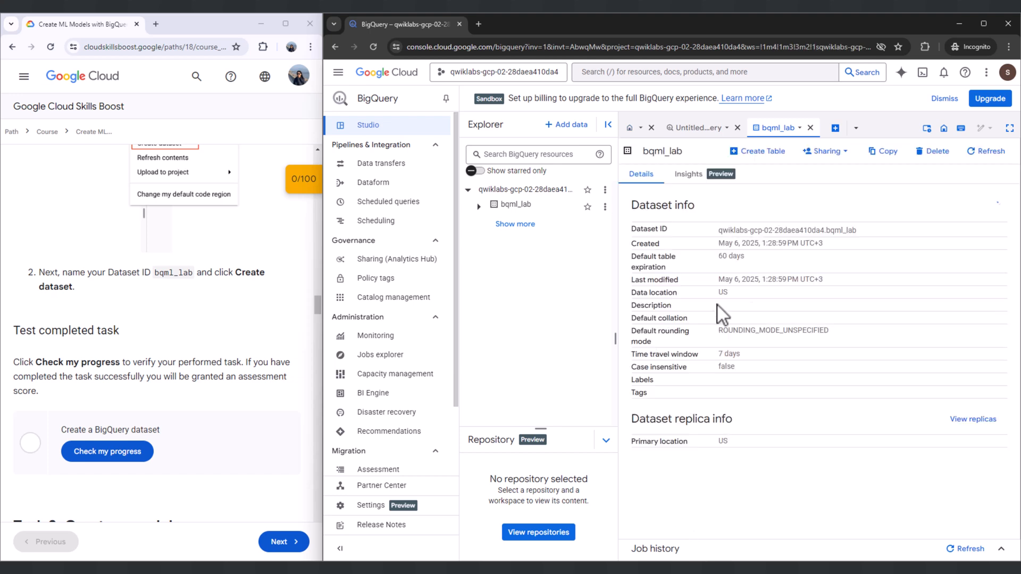
left_click(700, 179)
left_click(641, 174)
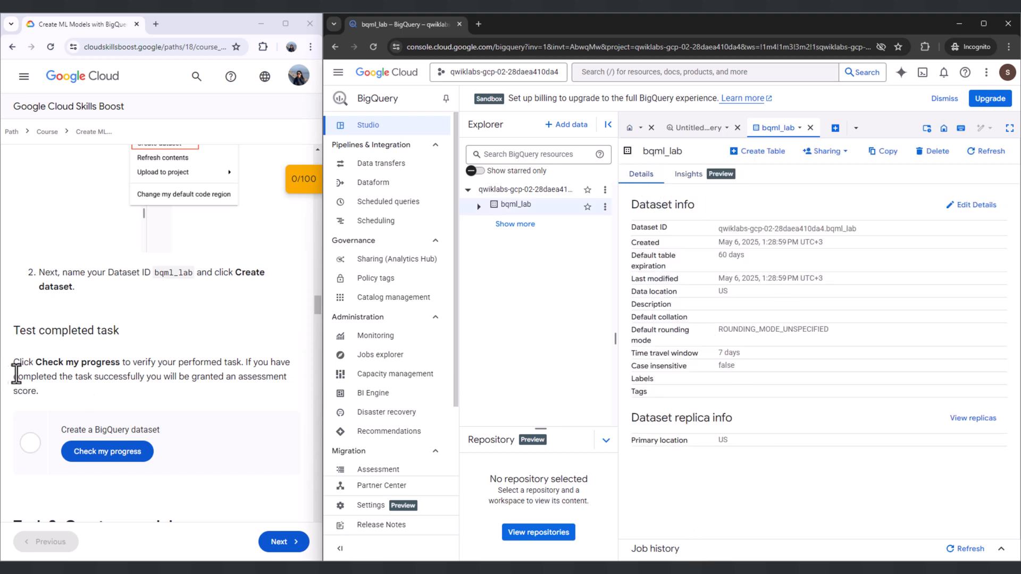
- Check the lab progress for the Create a BigQuery dataset task
scroll(79, 367, "down", 2)
left_click(111, 347)
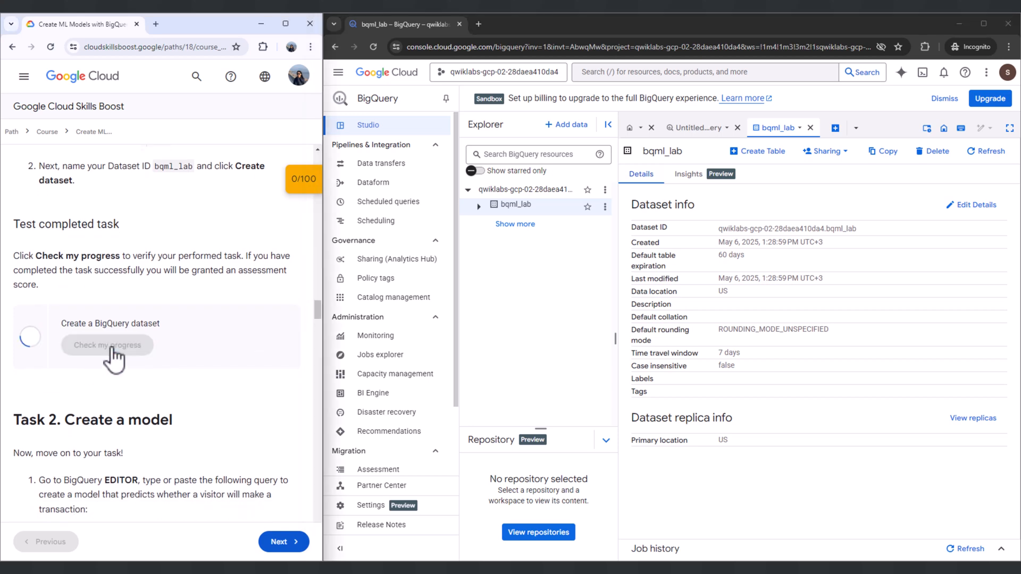
scroll(96, 343, "down", 3)
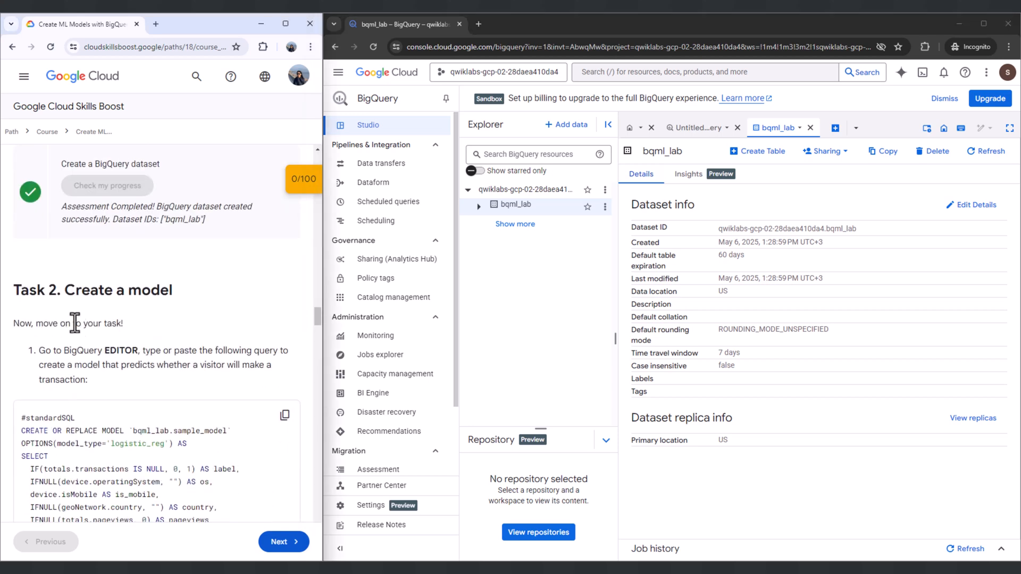
- Read the first instruction of Task 2, Create a model, and open a new SQL query in BigQuery
left_click_drag(21, 294, 183, 292)
left_click_drag(20, 325, 124, 324)
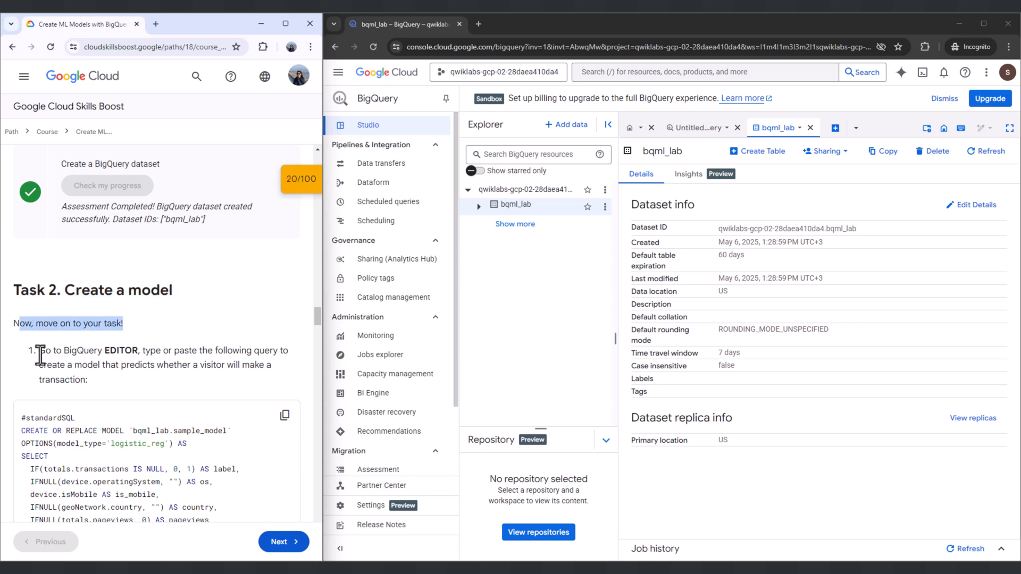
scroll(41, 357, "down", 2)
left_click_drag(39, 246, 97, 249)
left_click(229, 237)
scroll(238, 235, "down", 1)
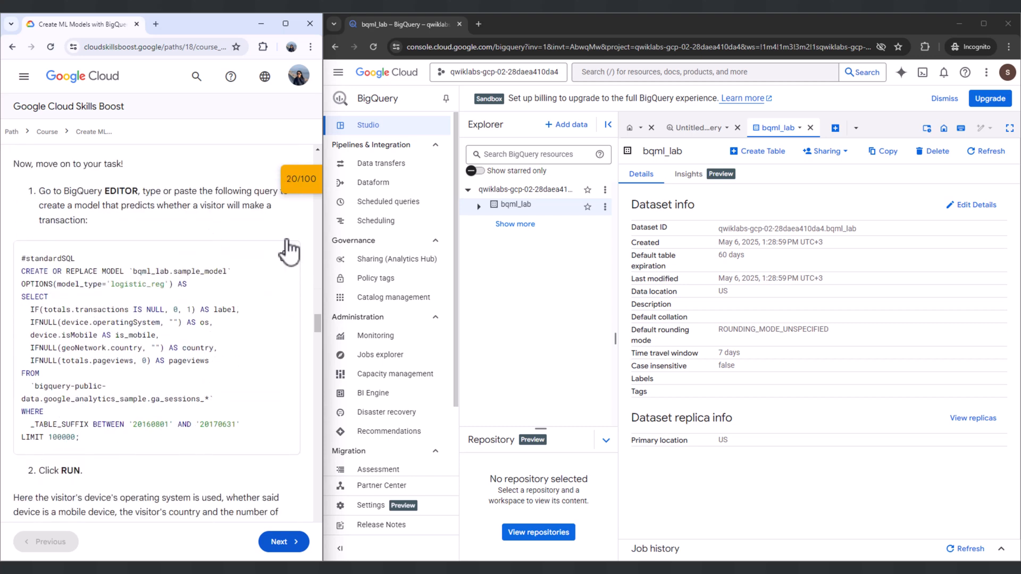
left_click(835, 128)
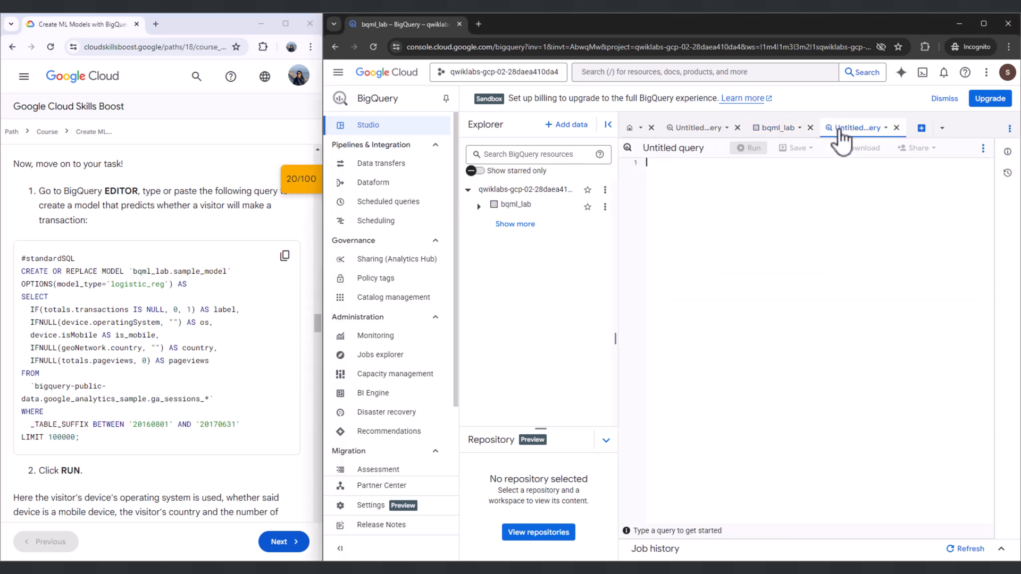
- Copy the lab's CREATE OR REPLACE MODEL query for bqml_lab.sample_model into the empty query and run it
left_click(284, 256)
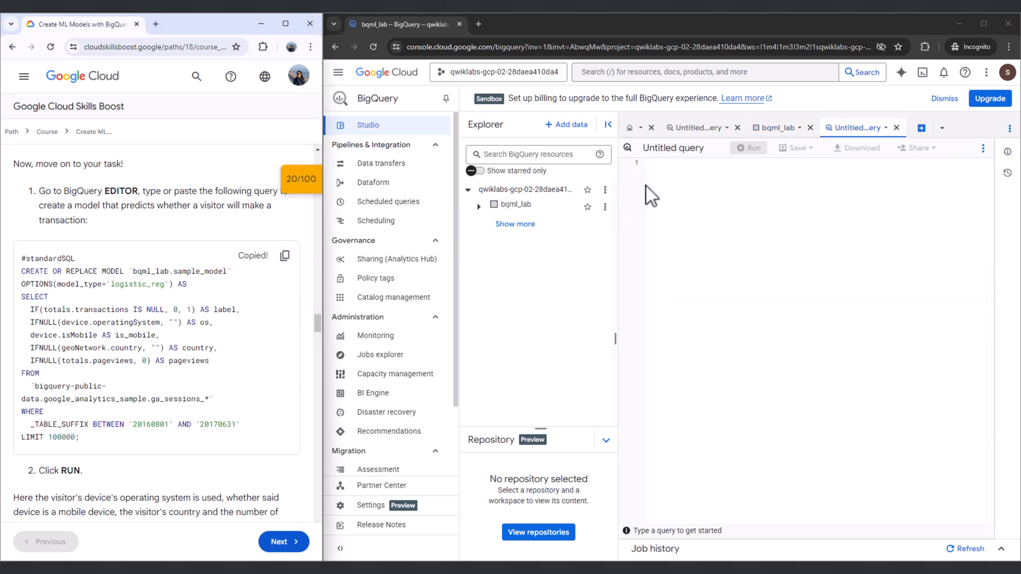
left_click(658, 176)
key("ctrl+v")
scroll(159, 319, "down", 3)
left_click_drag(39, 311, 84, 312)
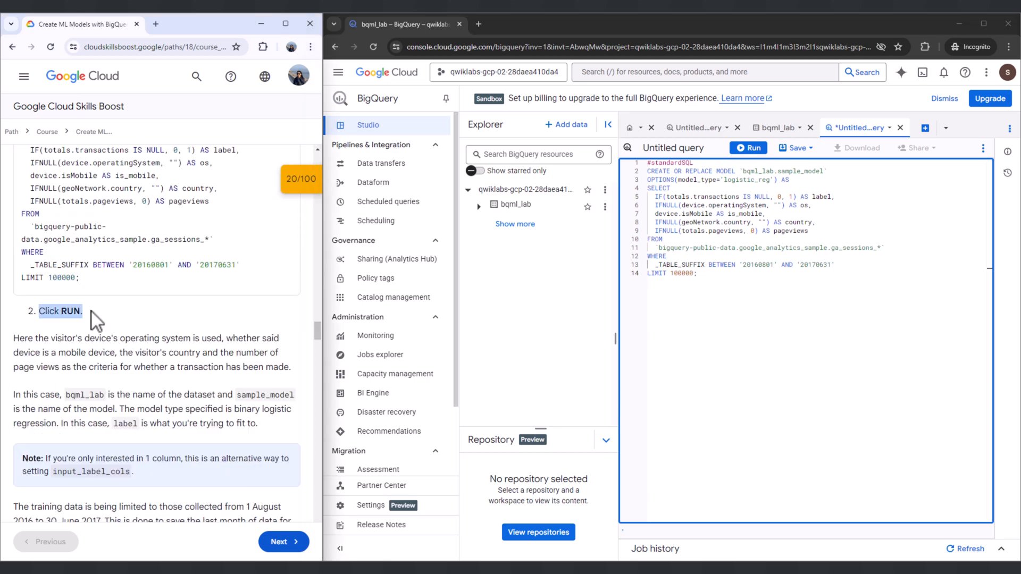
left_click(751, 149)
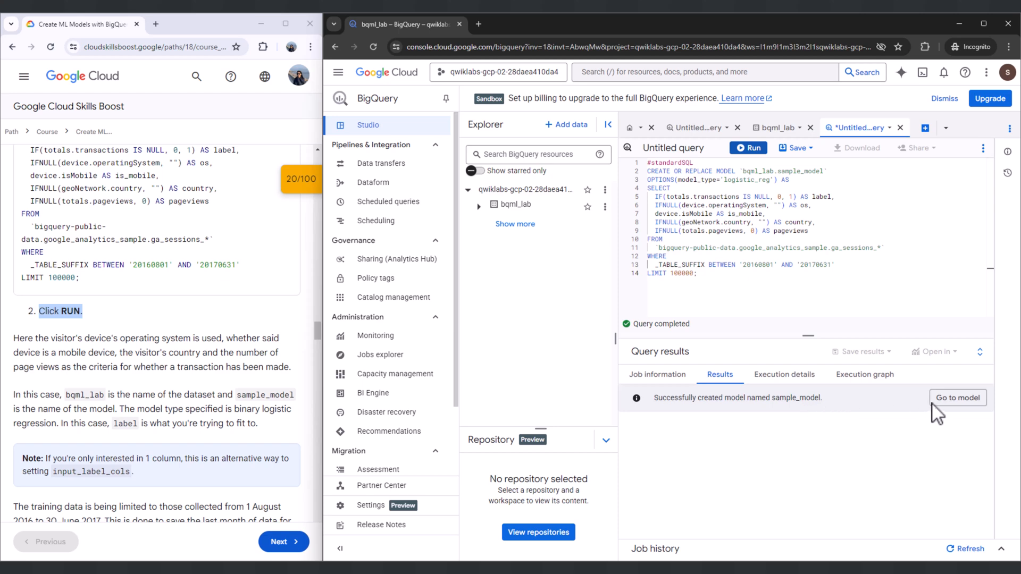
- Open sample_model and examine its model details, training graphs, and evaluation curves with the confusion matrix
left_click(957, 398)
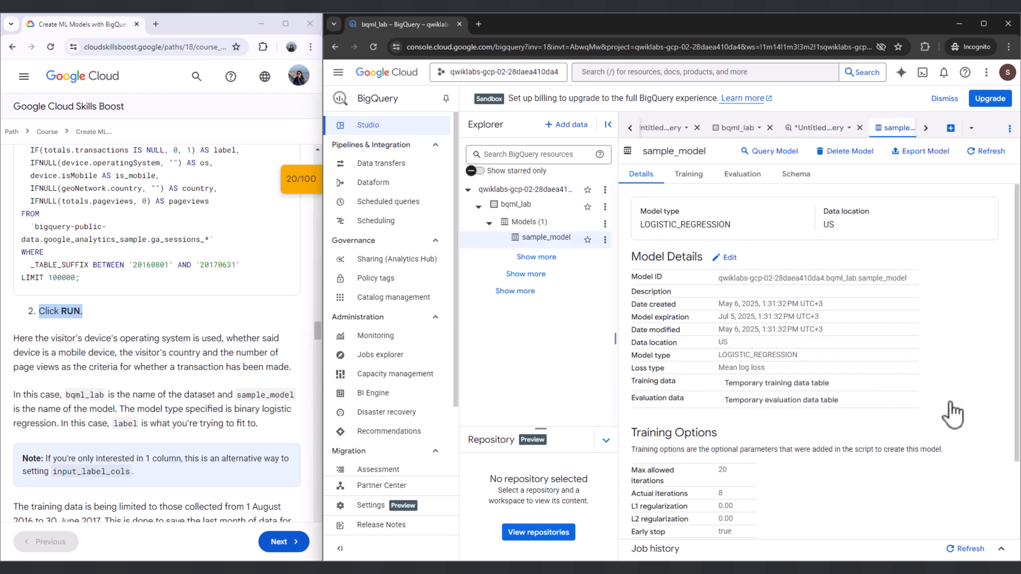
scroll(752, 322, "down", 2)
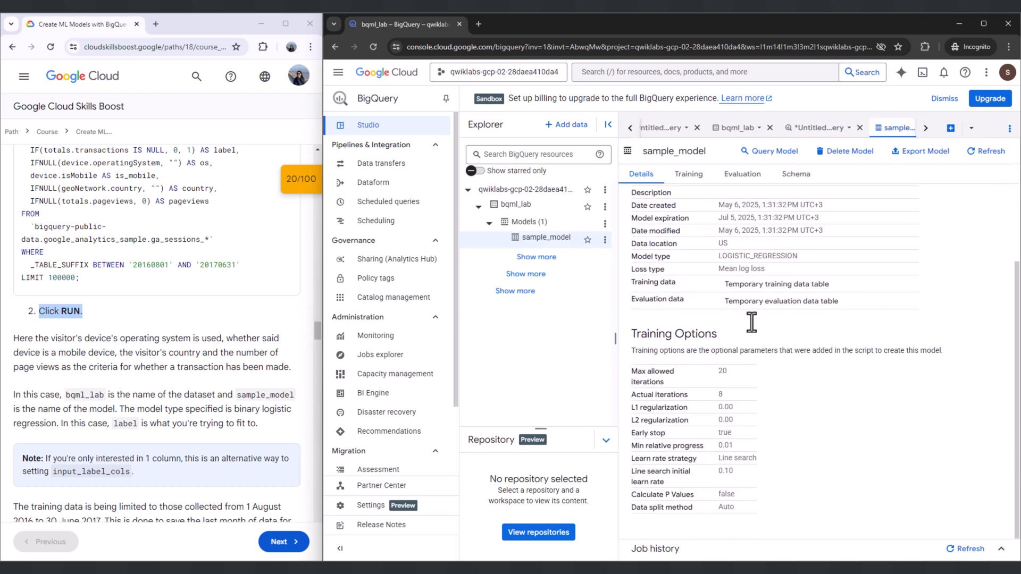
scroll(753, 322, "up", 2)
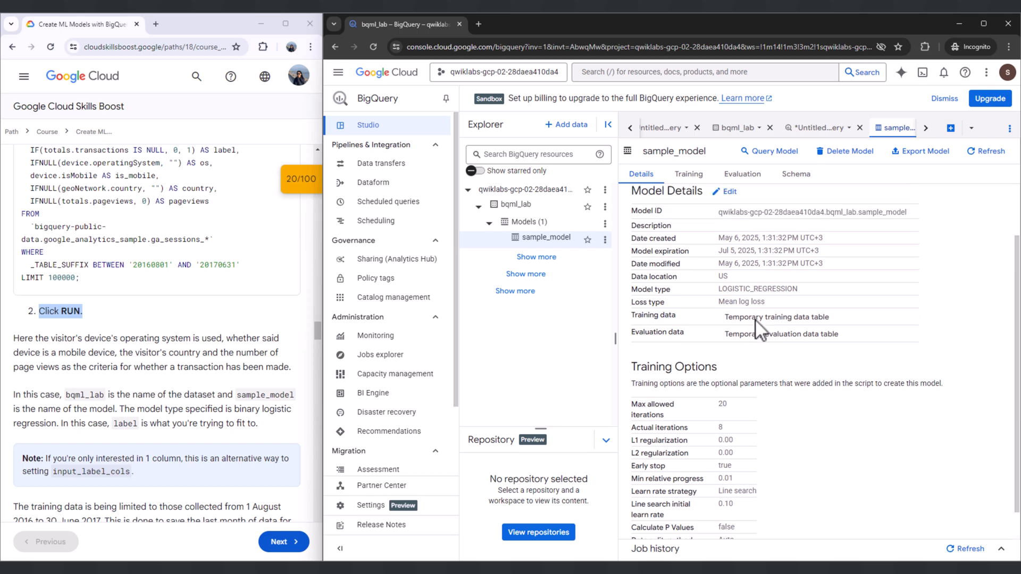
left_click(689, 174)
scroll(898, 404, "down", 5)
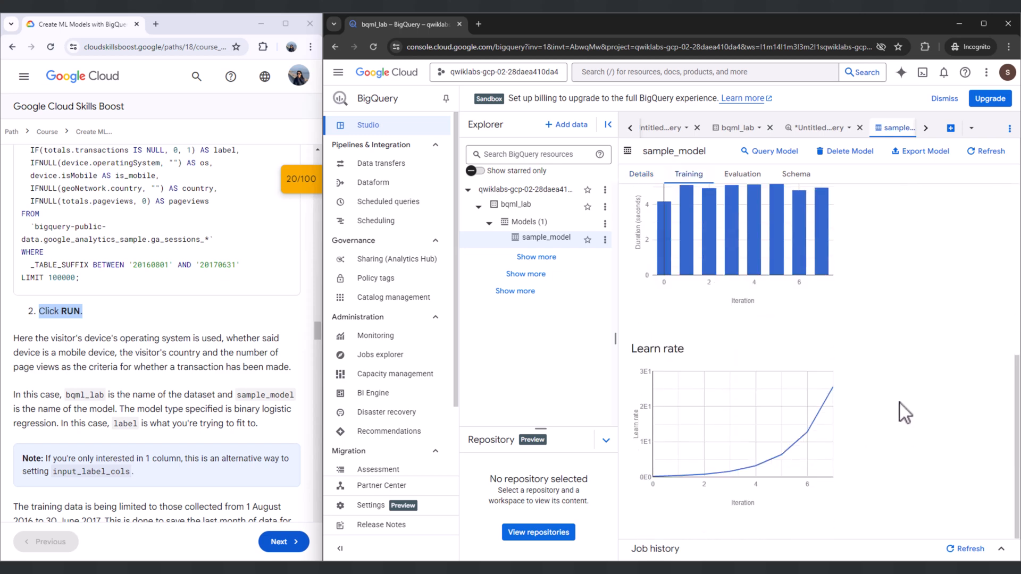
scroll(900, 403, "up", 5)
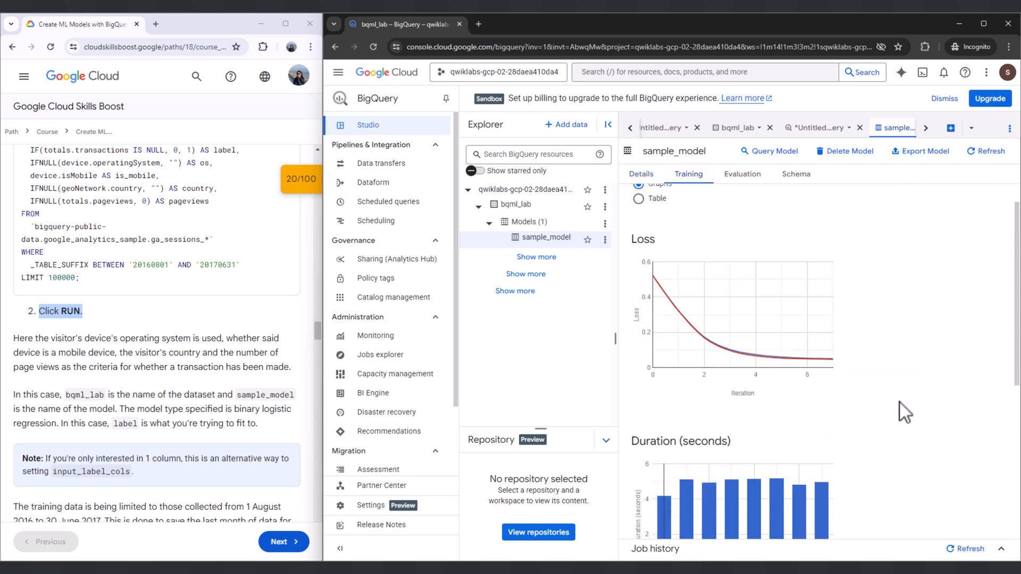
left_click(746, 180)
scroll(857, 346, "down", 5)
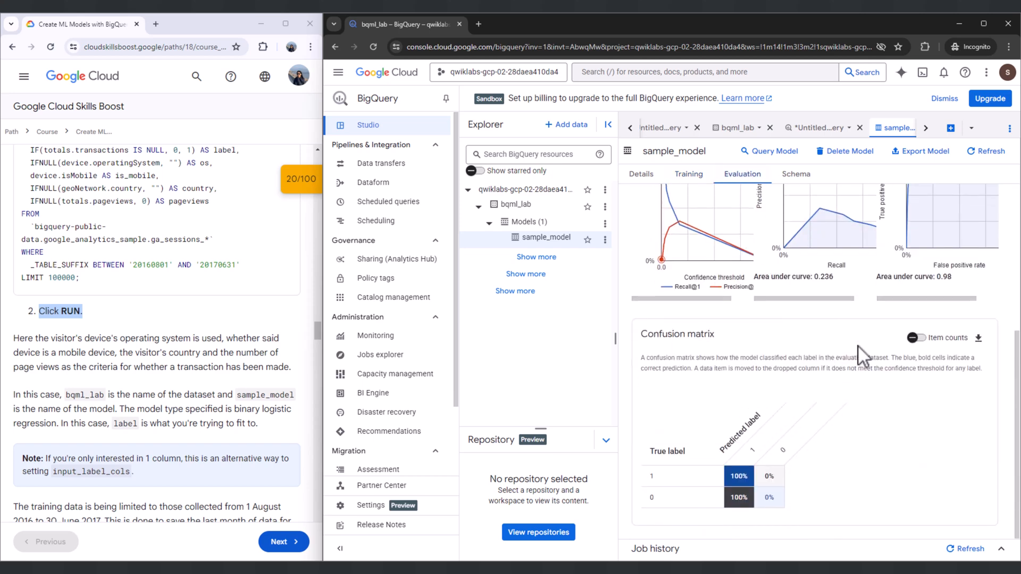
- View the schema of sample_model and read the lab's explanation of the CREATE MODEL query and the input_label_cols note
scroll(858, 345, "up", 5)
left_click(796, 175)
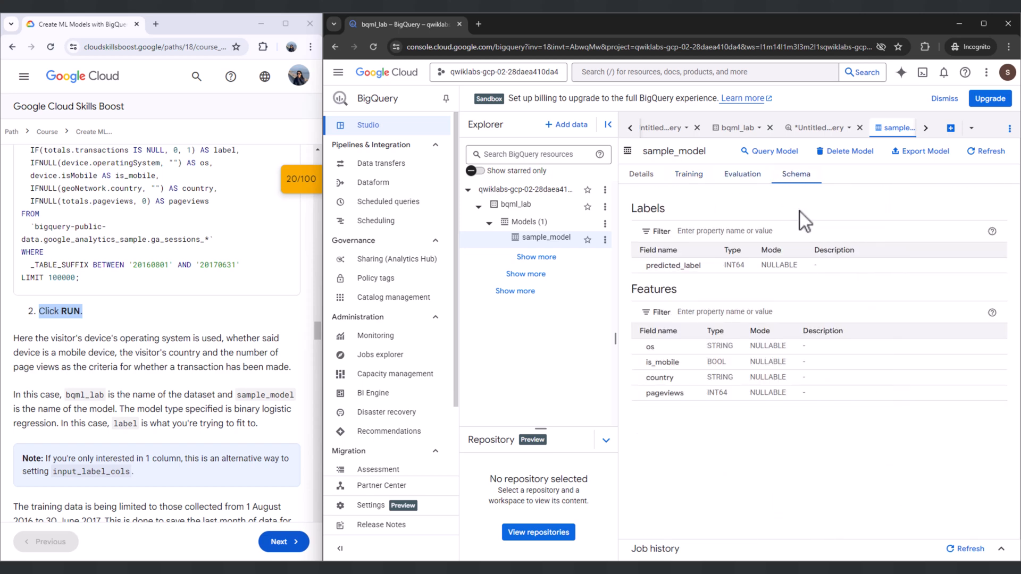
left_click_drag(11, 340, 282, 359)
scroll(282, 358, "down", 2)
left_click_drag(10, 290, 262, 318)
left_click(261, 318)
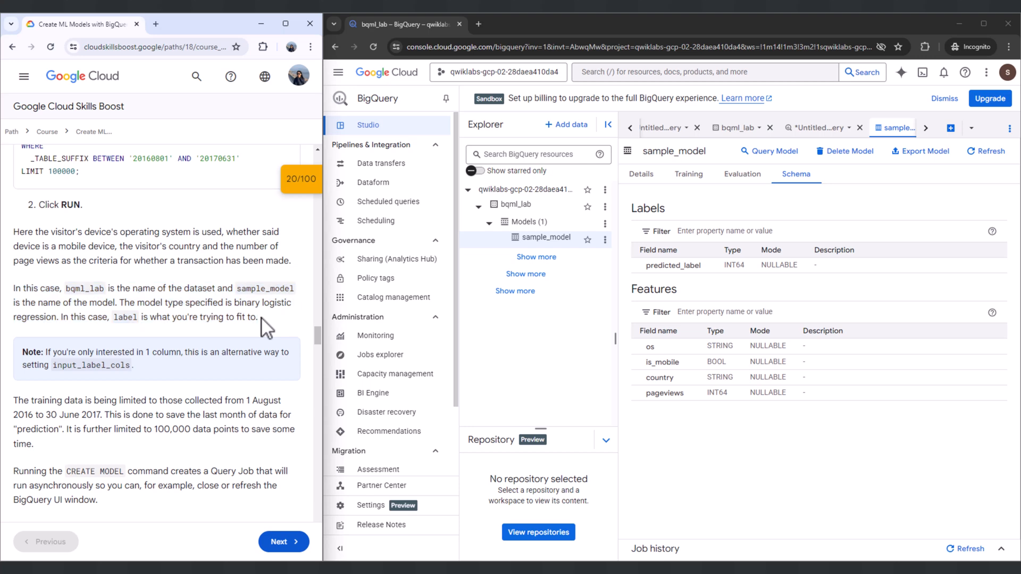
scroll(262, 318, "down", 1)
left_click_drag(33, 299, 127, 309)
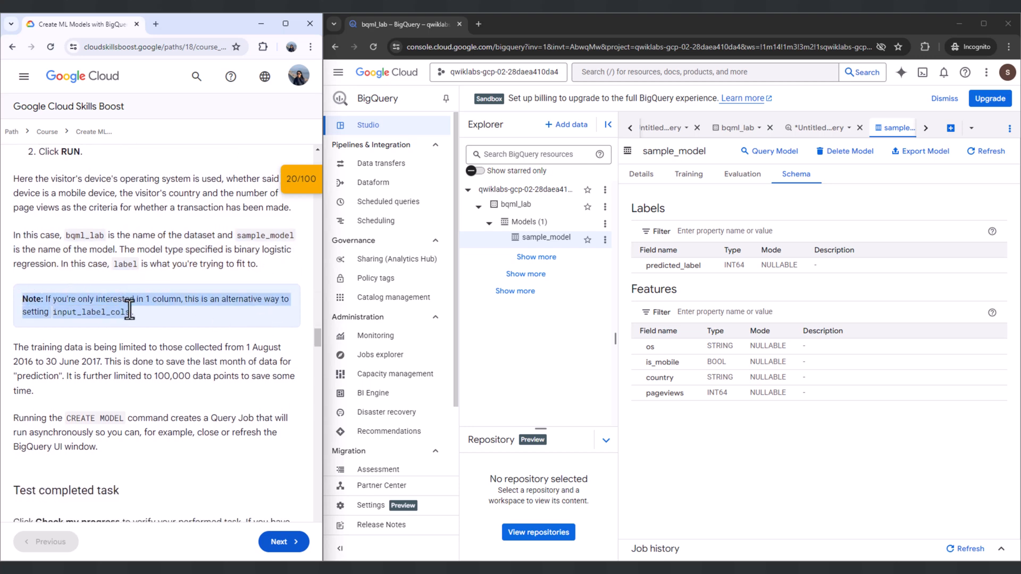
scroll(140, 314, "down", 1)
- Check the lab progress for the Create a model to predict visitor transaction task
left_click_drag(11, 292, 134, 286)
scroll(104, 394, "down", 3)
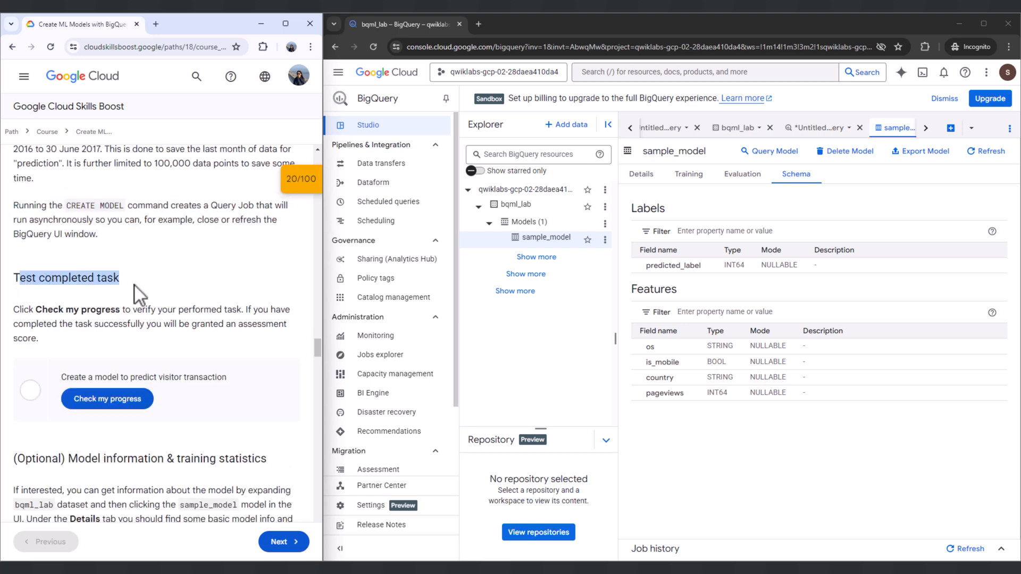
left_click_drag(12, 316, 49, 340)
left_click(49, 341)
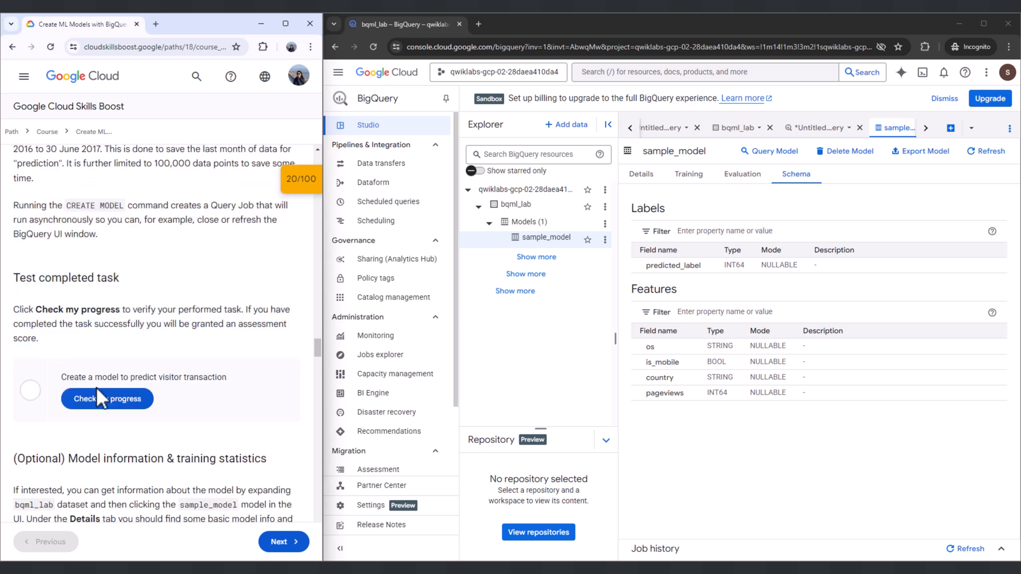
left_click(100, 402)
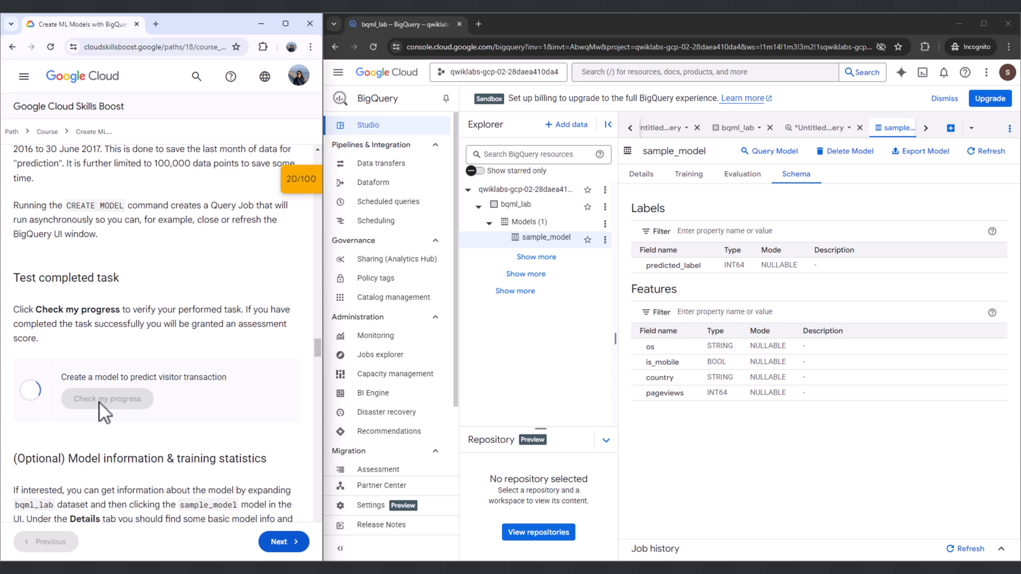
- Read the optional Model information & training statistics section and compare it with sample_model's training graphs and model details
scroll(99, 402, "down", 4)
left_click_drag(13, 263, 249, 264)
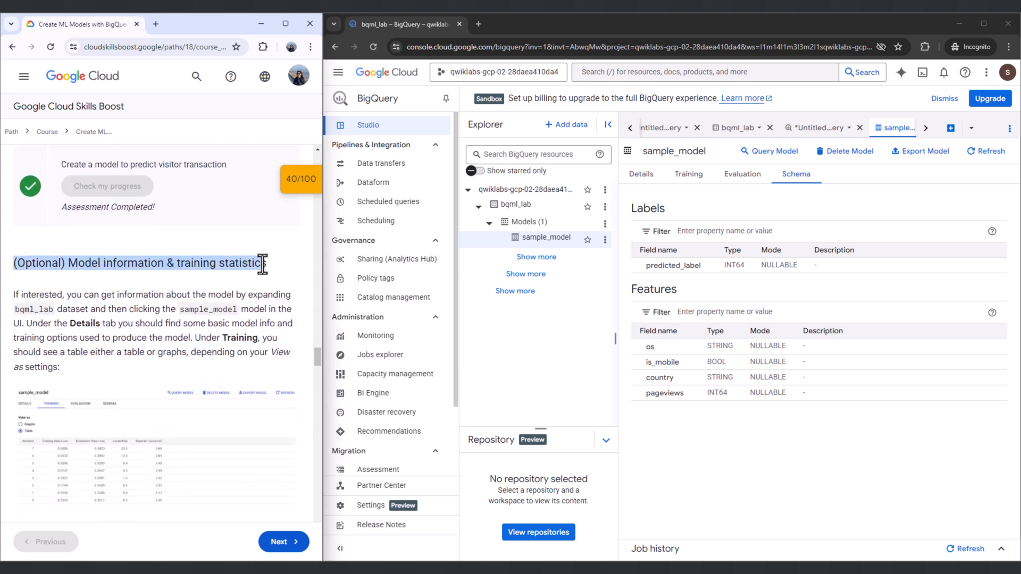
left_click_drag(13, 296, 73, 368)
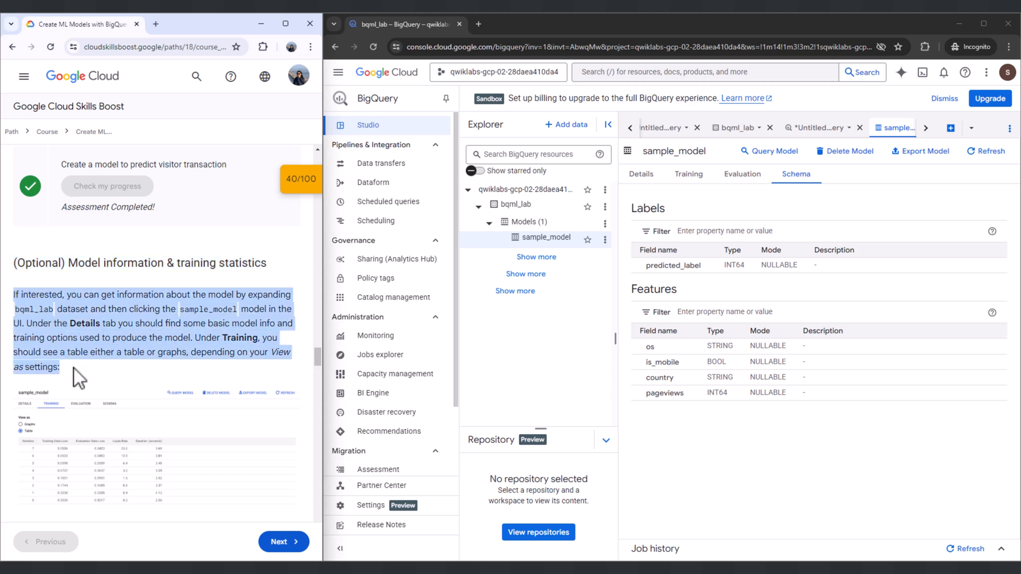
scroll(74, 367, "down", 1)
left_click(687, 175)
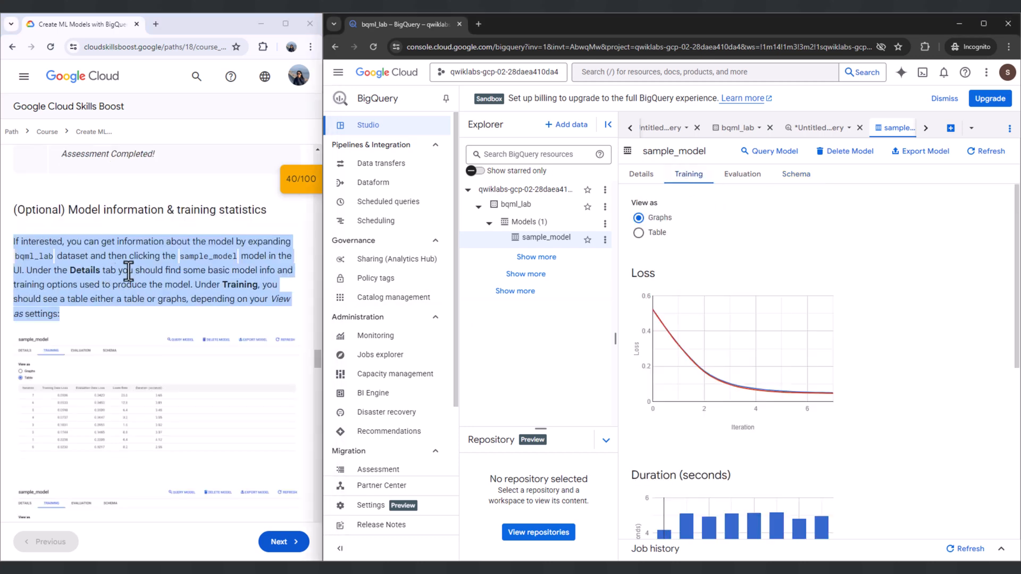
scroll(718, 298, "down", 5)
left_click(642, 175)
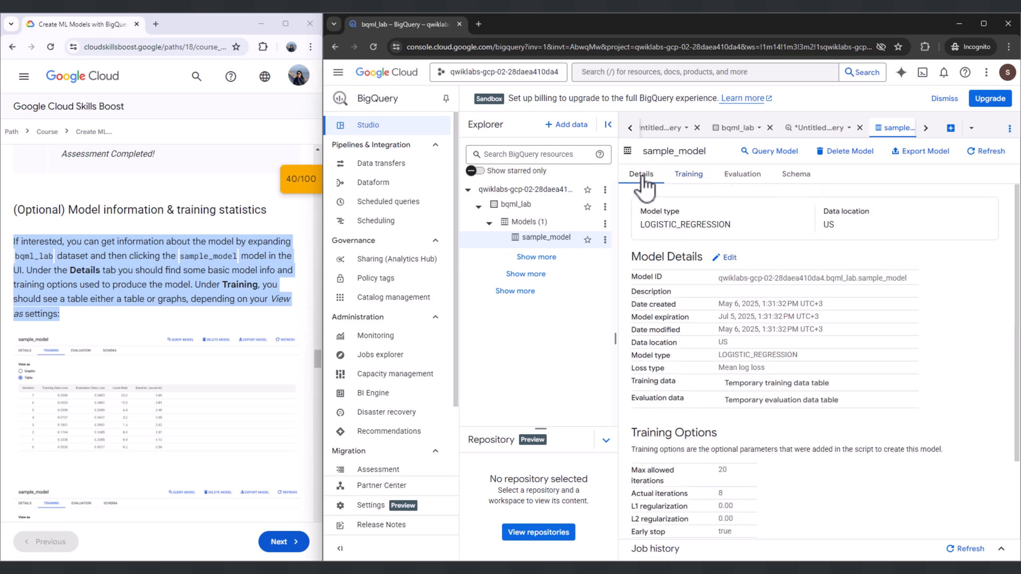
scroll(766, 406, "down", 1)
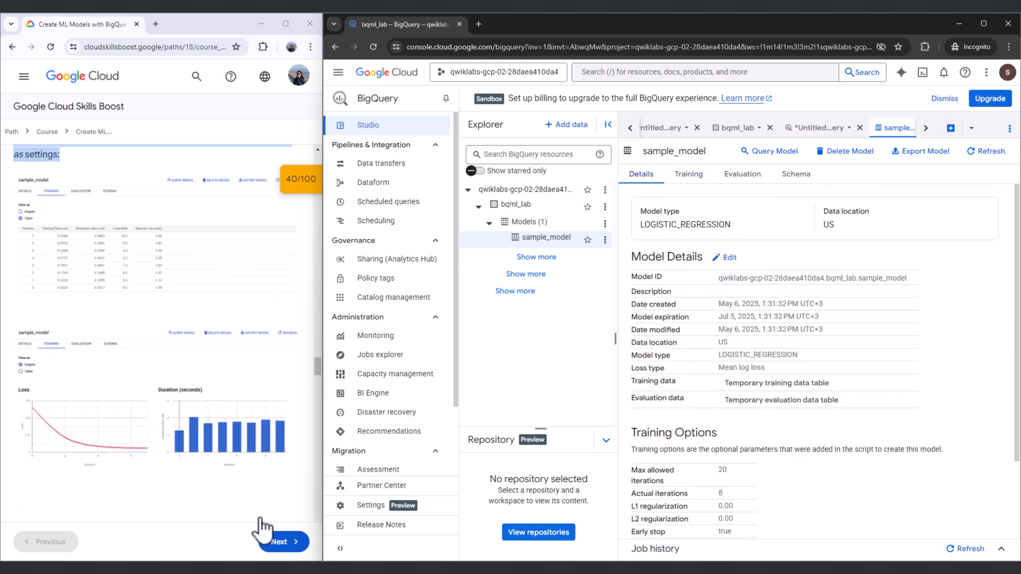
- Copy the ml.EVALUATE query for bqml_lab.sample_model from Task 3, Evaluate the model, into a new SQL query and run it
scroll(144, 296, "down", 5)
left_click_drag(11, 266, 206, 262)
left_click_drag(26, 298, 211, 293)
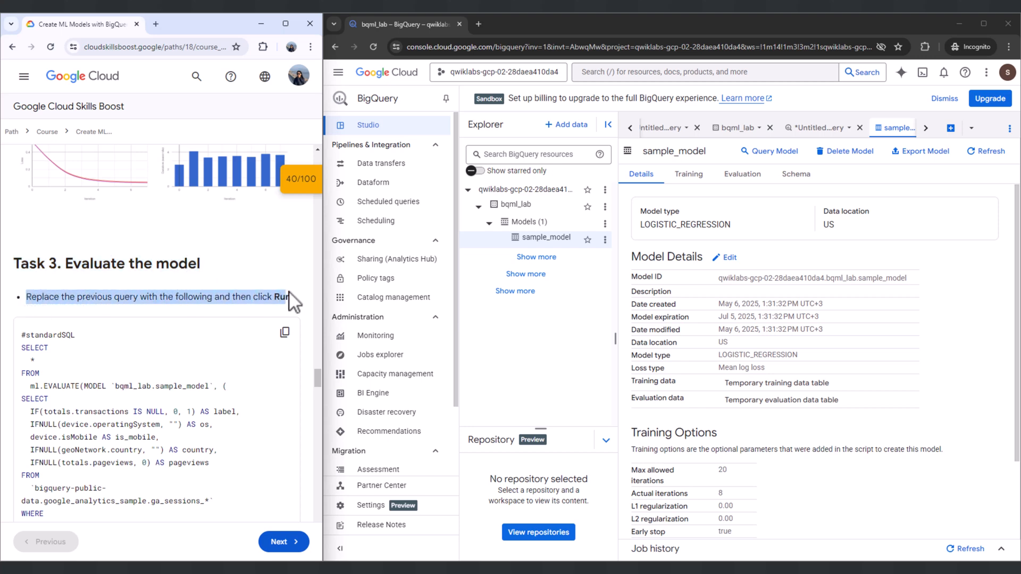
scroll(199, 290, "down", 1)
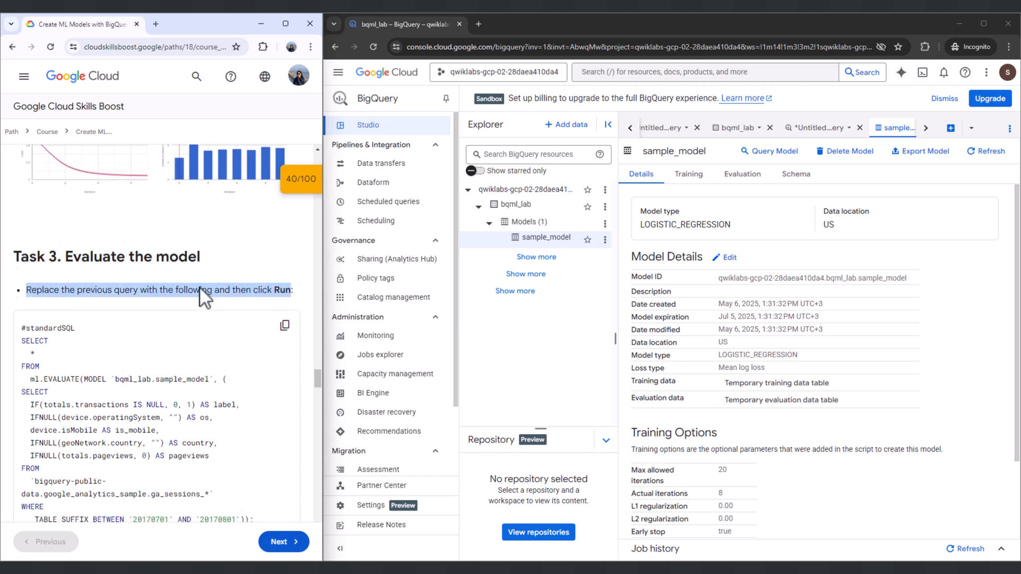
left_click(950, 128)
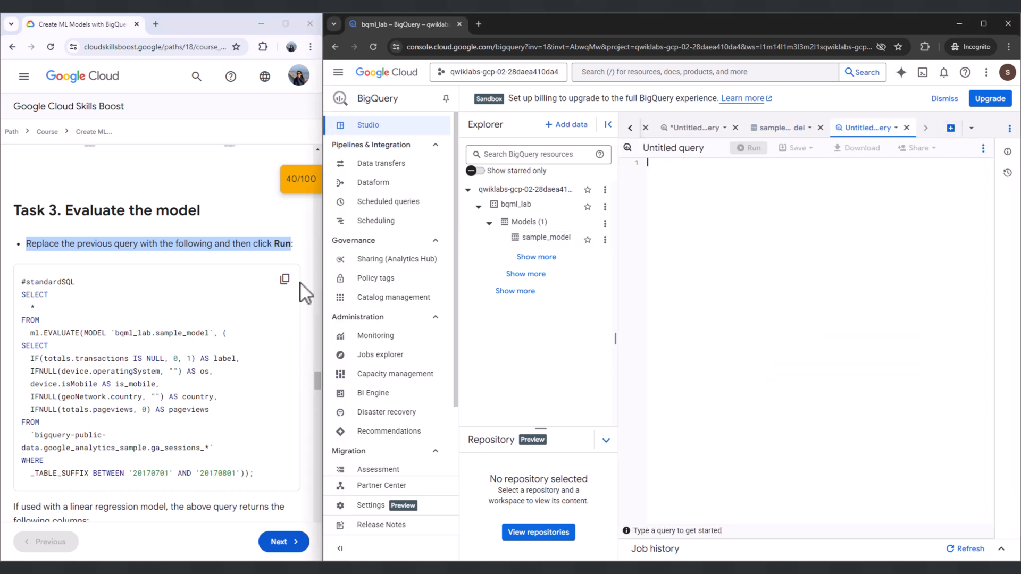
left_click(285, 279)
left_click(684, 171)
key("ctrl+v")
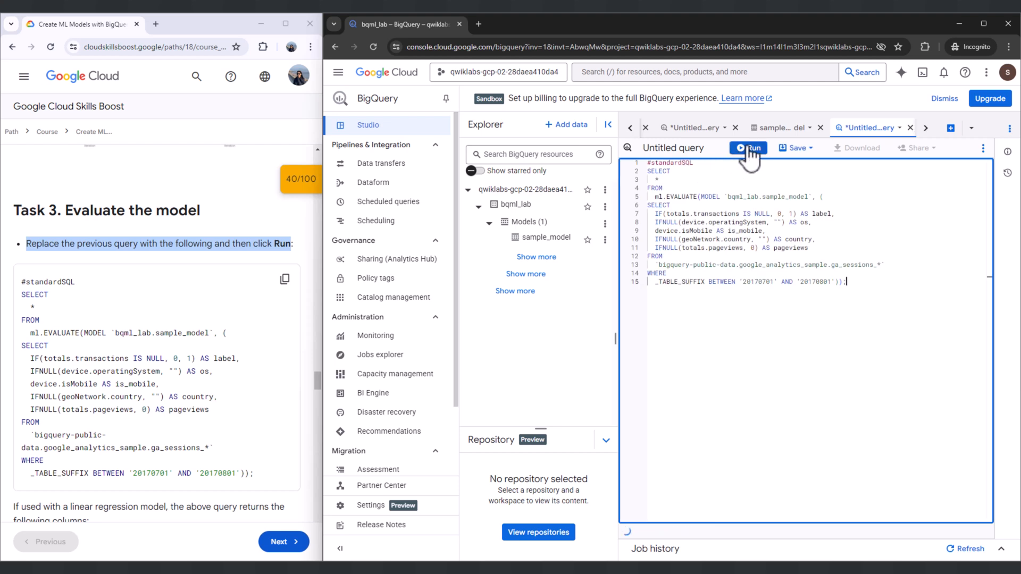
left_click(750, 148)
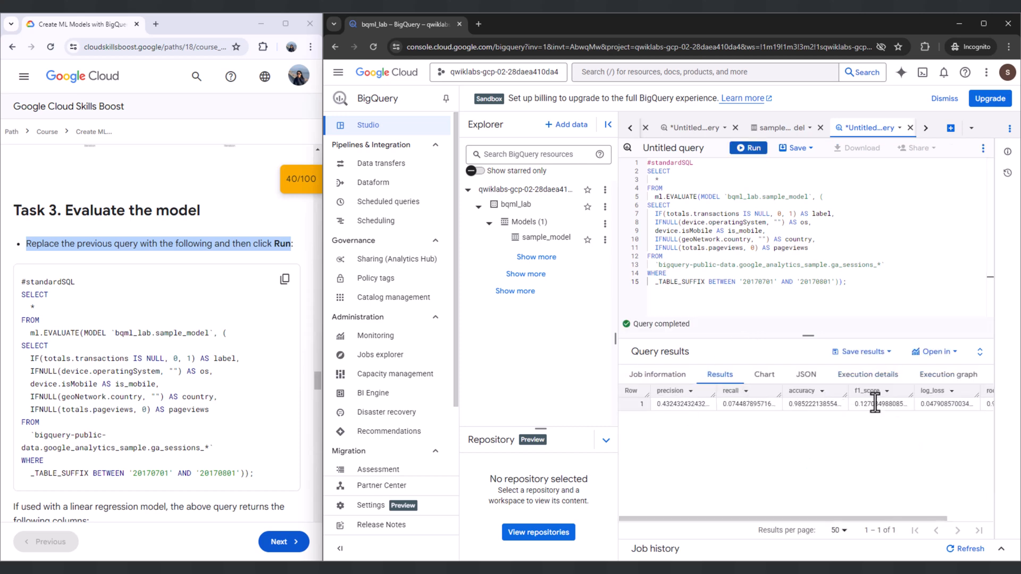
- Examine the evaluation query results and read which metric columns the lab lists for linear and logistic regression models
mouse_move(924, 520)
left_mouse_down()
mouse_move(999, 521)
mouse_move(914, 520)
left_mouse_up()
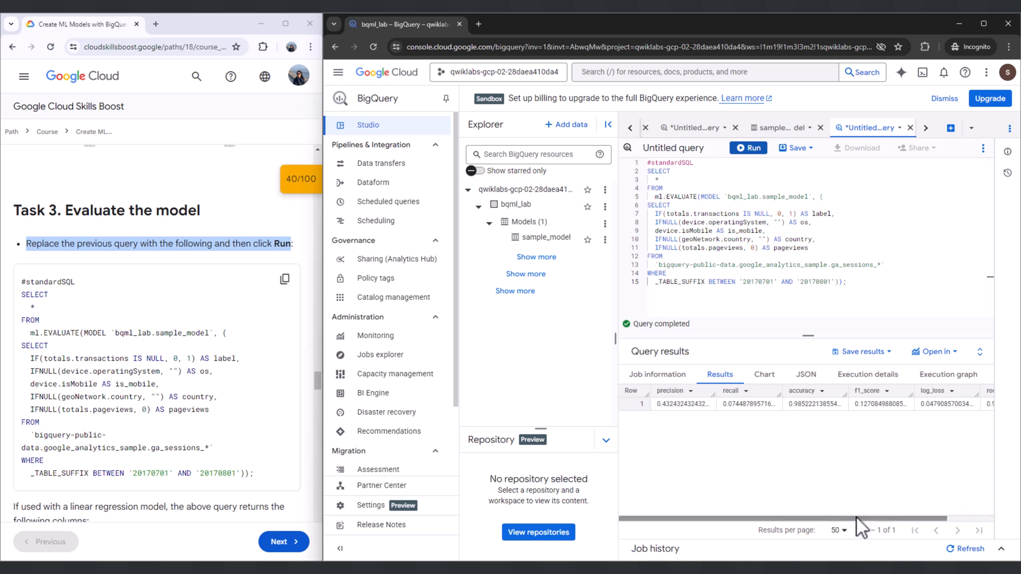
scroll(88, 330, "down", 1)
scroll(81, 336, "down", 3)
left_click_drag(13, 294, 282, 362)
left_click(238, 364)
scroll(91, 388, "down", 2)
left_click_drag(16, 289, 101, 290)
left_click_drag(27, 327, 100, 353)
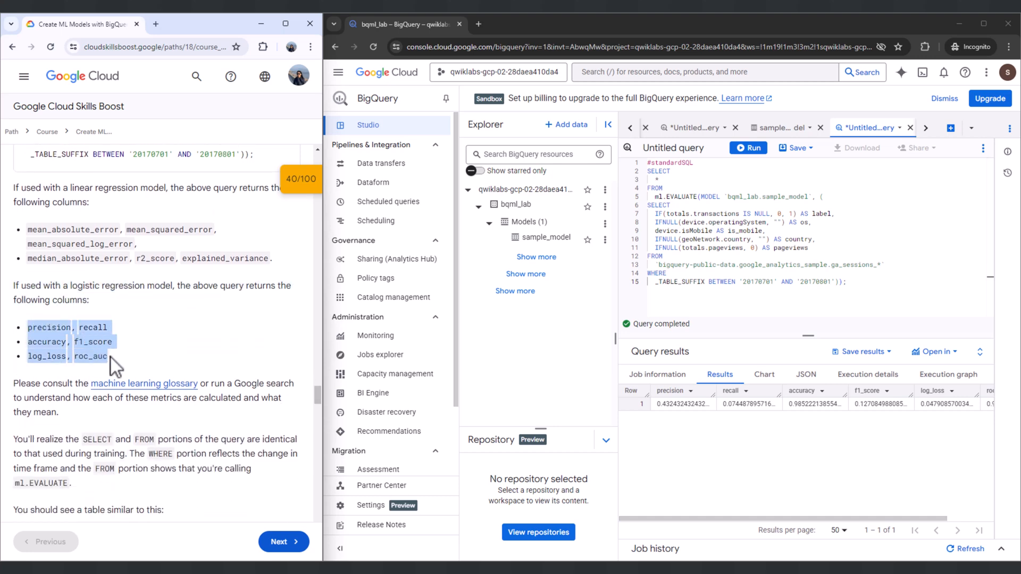
left_click(112, 357)
- Open the machine learning glossary linked in the lab and skim through its entries
scroll(64, 320, "down", 2)
left_click_drag(67, 285, 84, 309)
left_click(127, 280)
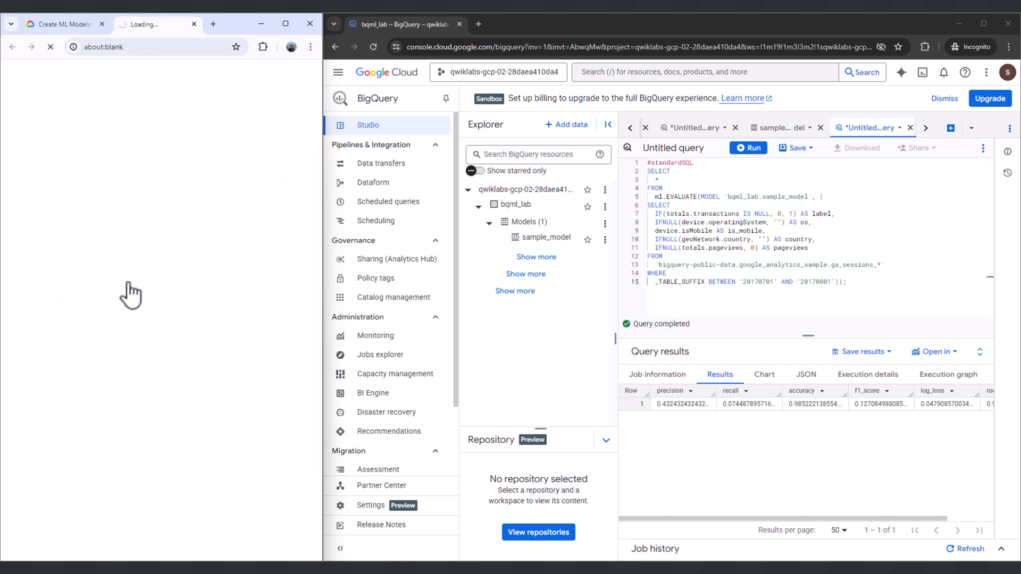
scroll(126, 286, "down", 9)
scroll(98, 416, "down", 7)
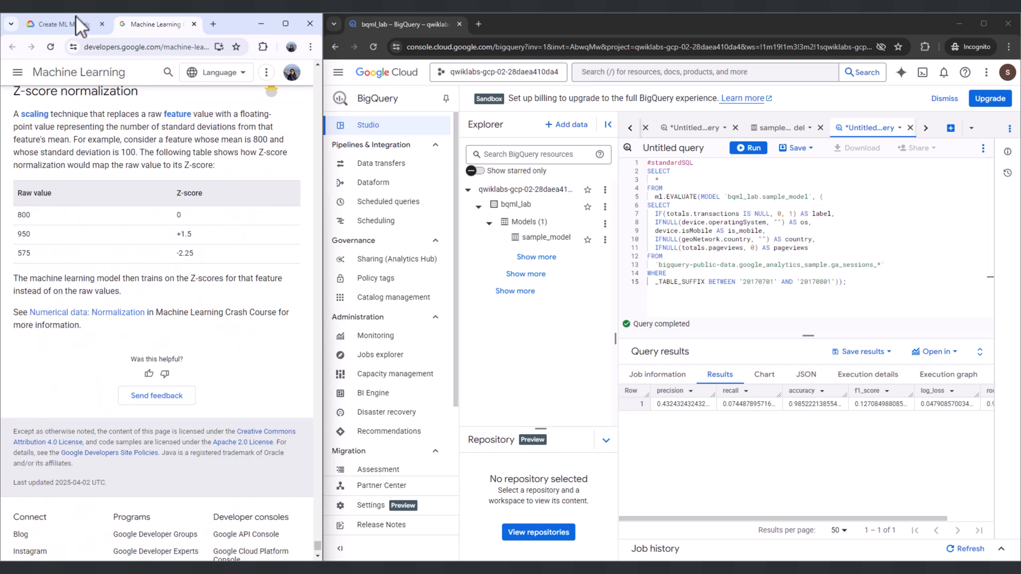
- Return to the lab page and read the notes on the evaluation query and its sample result table
left_click(68, 24)
scroll(128, 306, "down", 1)
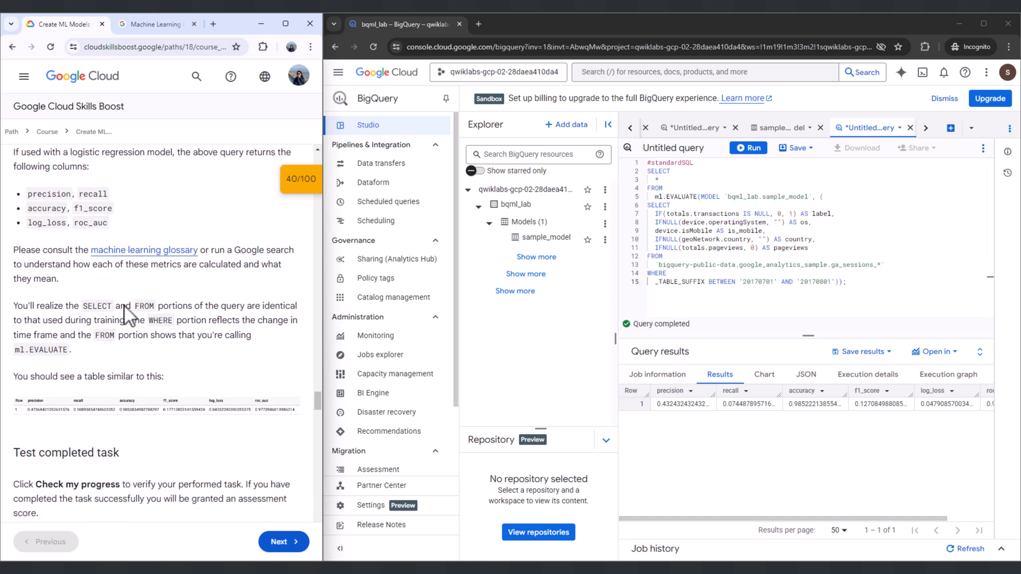
scroll(83, 323, "down", 1)
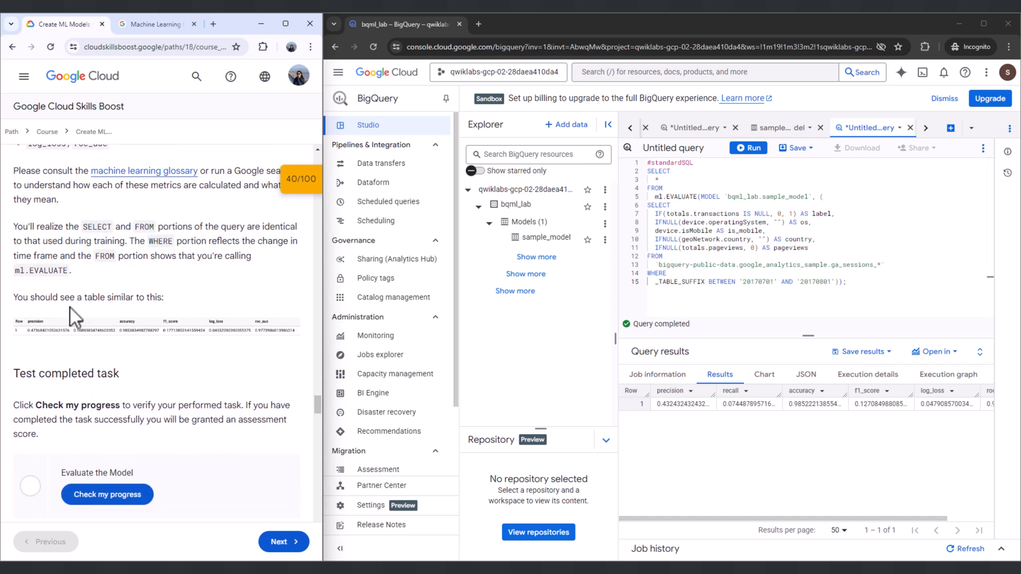
left_click_drag(13, 299, 176, 306)
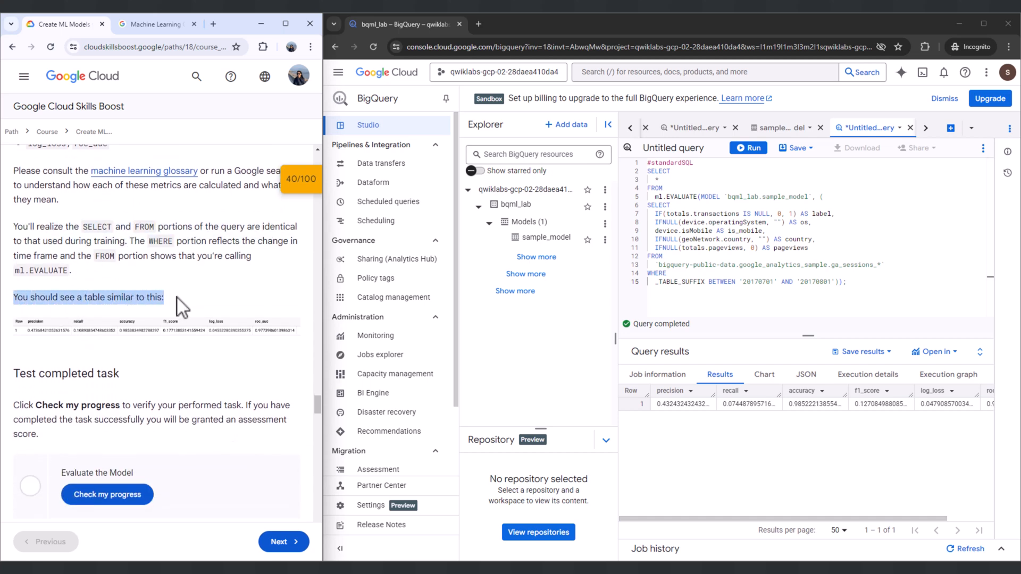
left_click(169, 299)
- Check the lab progress for the Evaluate the Model task
scroll(169, 300, "down", 2)
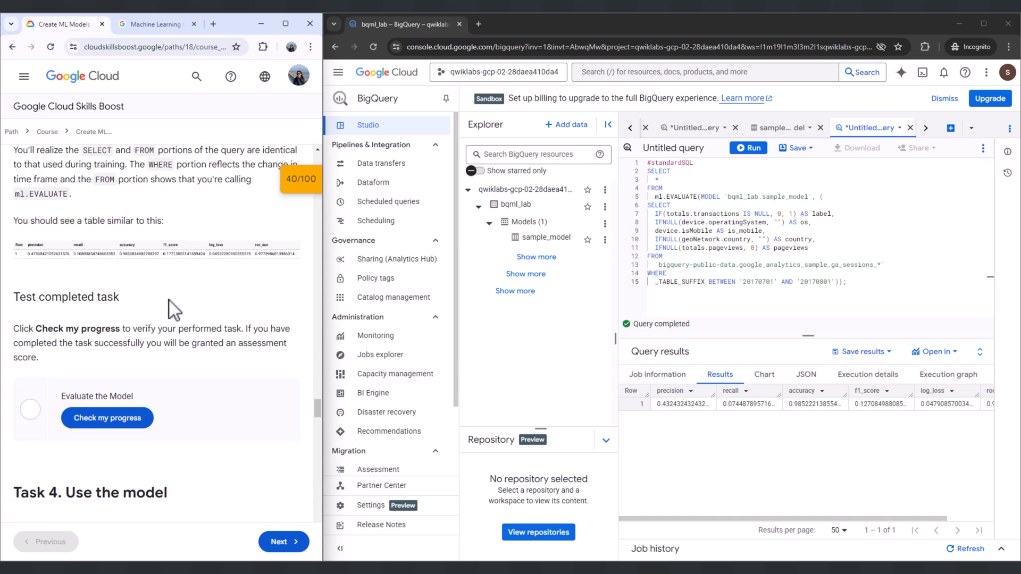
left_click_drag(40, 283, 44, 334)
left_click(43, 334)
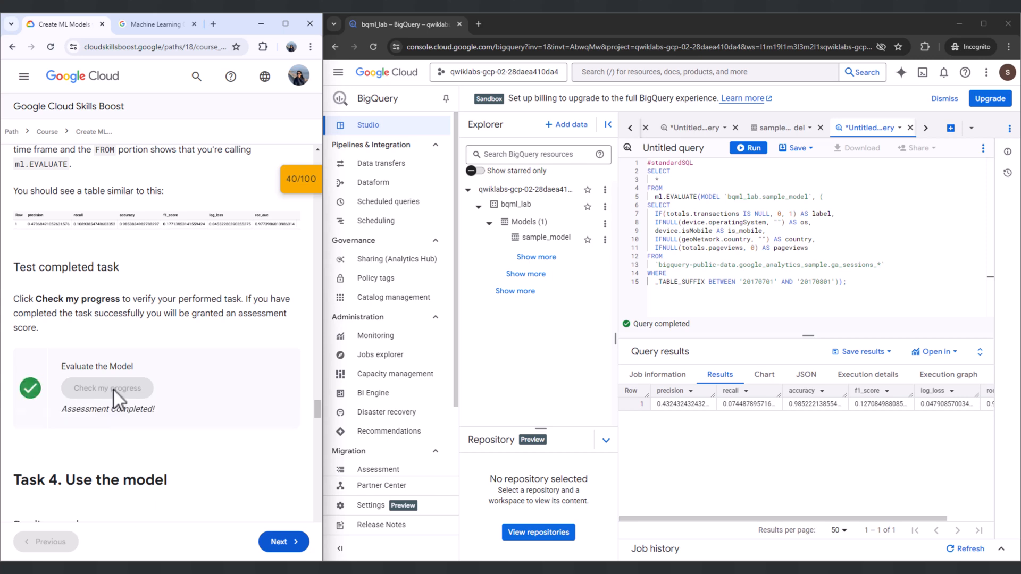
- Read the Task 4, Use the model, introduction and the instruction for predicting purchases per country
scroll(113, 393, "down", 1)
scroll(113, 400, "down", 2)
left_click_drag(14, 322, 174, 320)
left_click_drag(18, 367, 160, 366)
left_click_drag(14, 399, 134, 424)
scroll(136, 426, "down", 3)
left_click(26, 295)
left_click_drag(25, 296, 282, 294)
- Copy the lab's ml.PREDICT query that totals predicted purchases by country into a new SQL query and run it
scroll(250, 290, "down", 2)
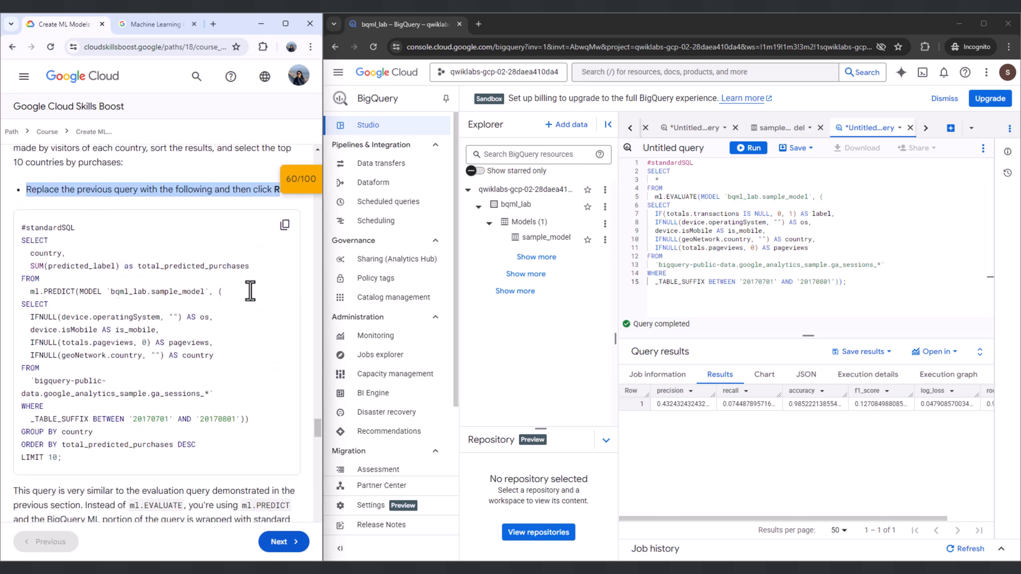
left_click(951, 128)
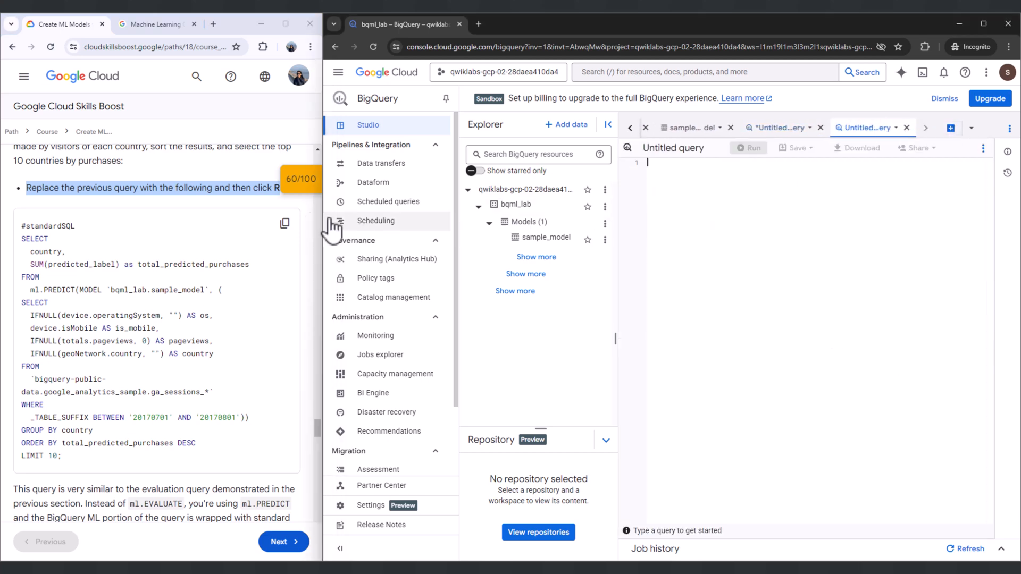
left_click(285, 223)
left_click(691, 174)
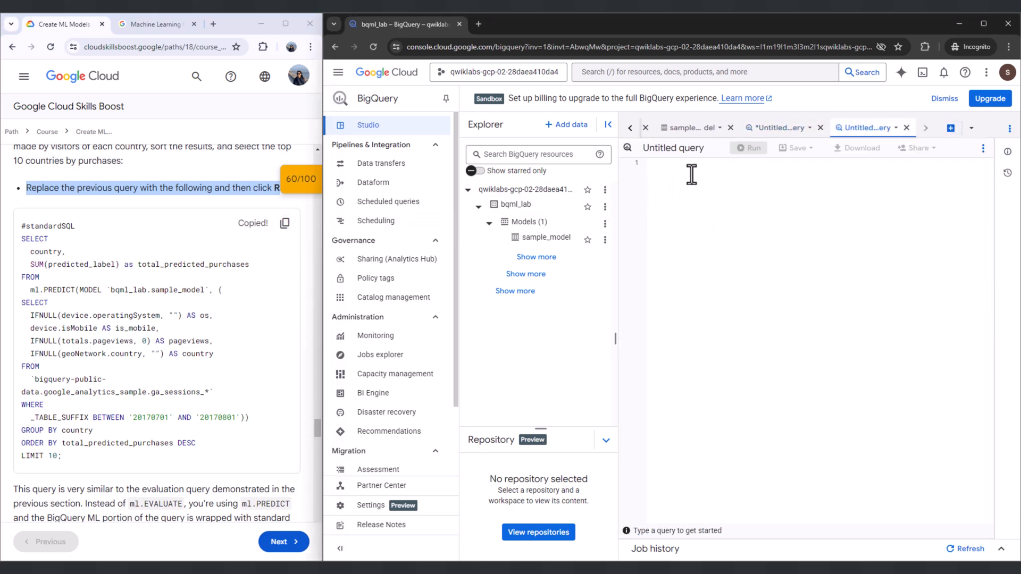
key("ctrl+v")
left_click(749, 148)
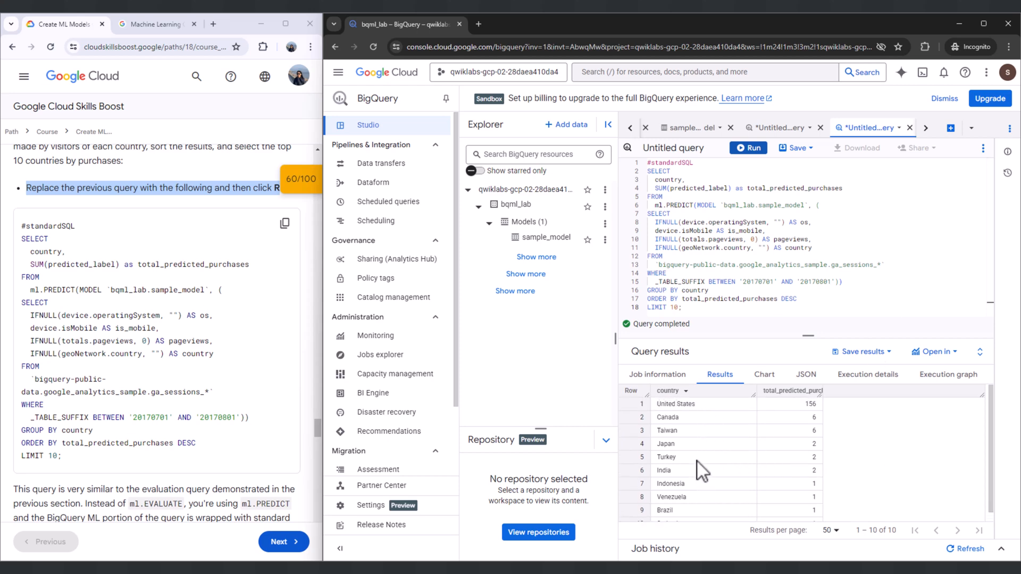
- Read the lab's explanation of the ml.PREDICT query and compare its sample table with the country query results
scroll(141, 351, "down", 4)
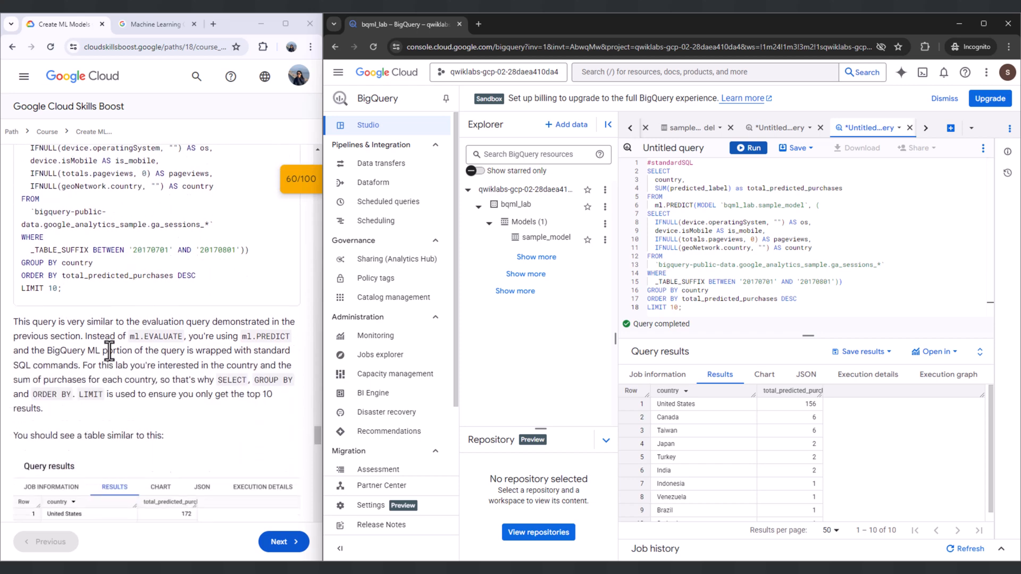
left_click(13, 276)
left_click_drag(13, 276, 37, 365)
left_click(69, 359)
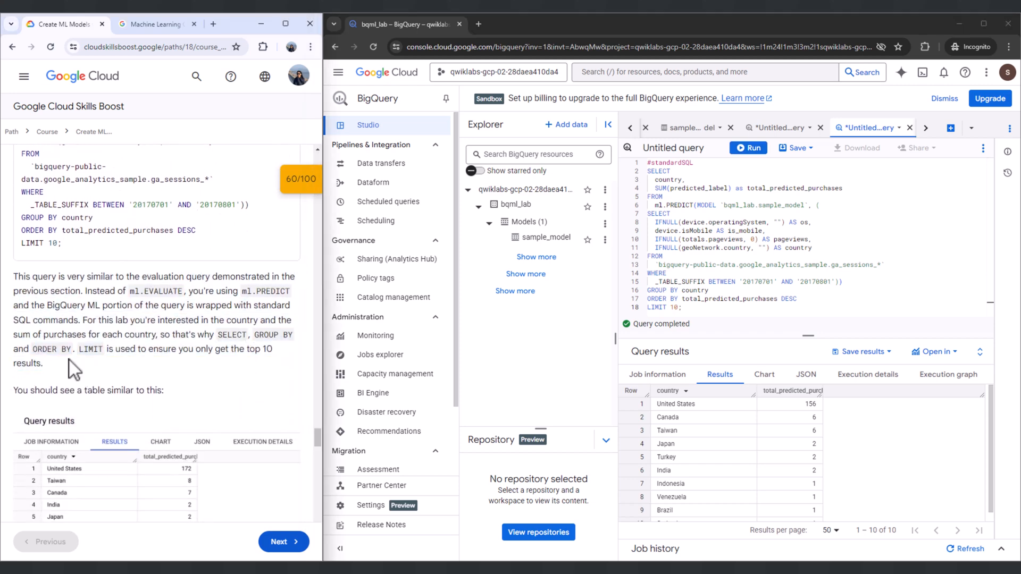
scroll(69, 360, "down", 2)
left_click_drag(18, 284, 127, 291)
left_click(128, 297)
scroll(122, 361, "down", 1)
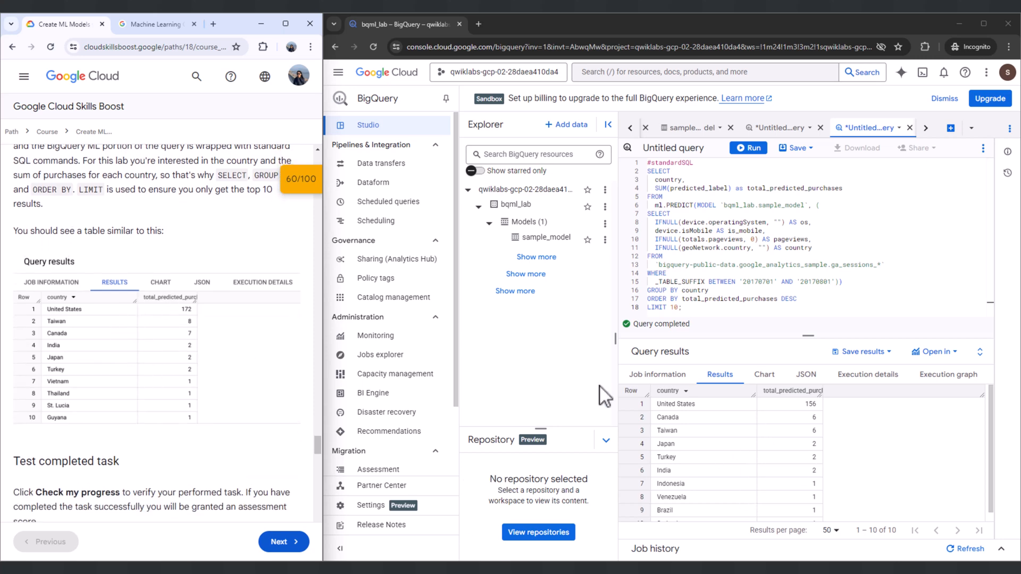
- Check the lab progress for the Predict purchases per country task
scroll(194, 346, "down", 3)
left_click_drag(14, 302, 154, 304)
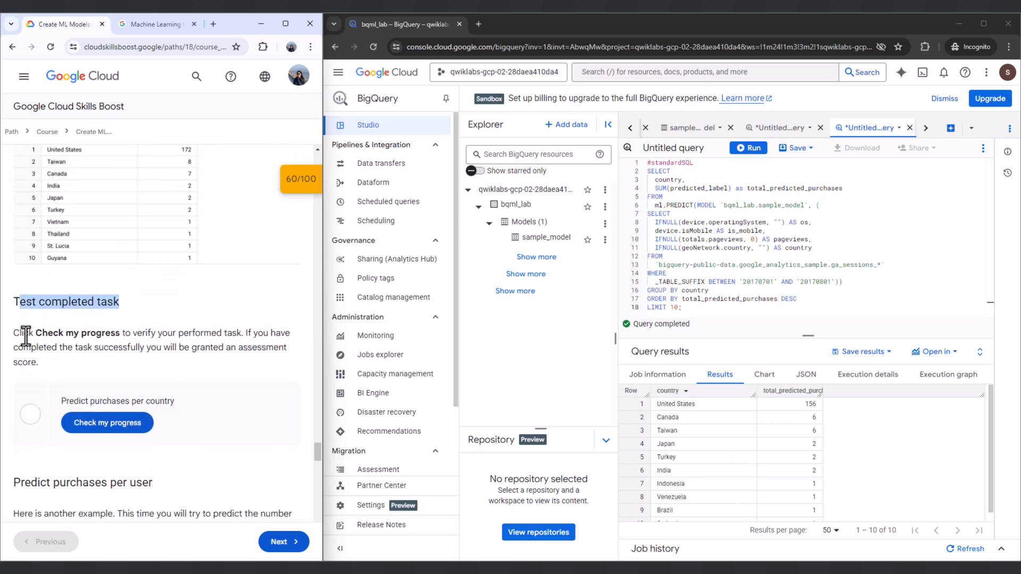
left_click_drag(21, 329, 59, 342)
left_click(43, 362)
left_click(129, 424)
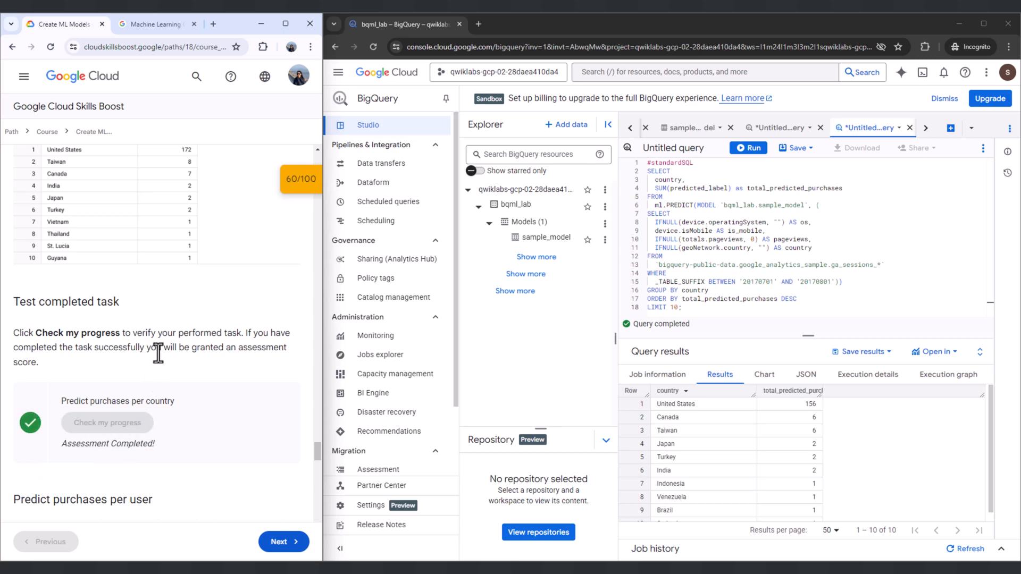
- Read the Predict purchases per user introduction, its instruction and the accompanying query in the lab
scroll(72, 311, "down", 4)
left_click_drag(11, 292, 162, 289)
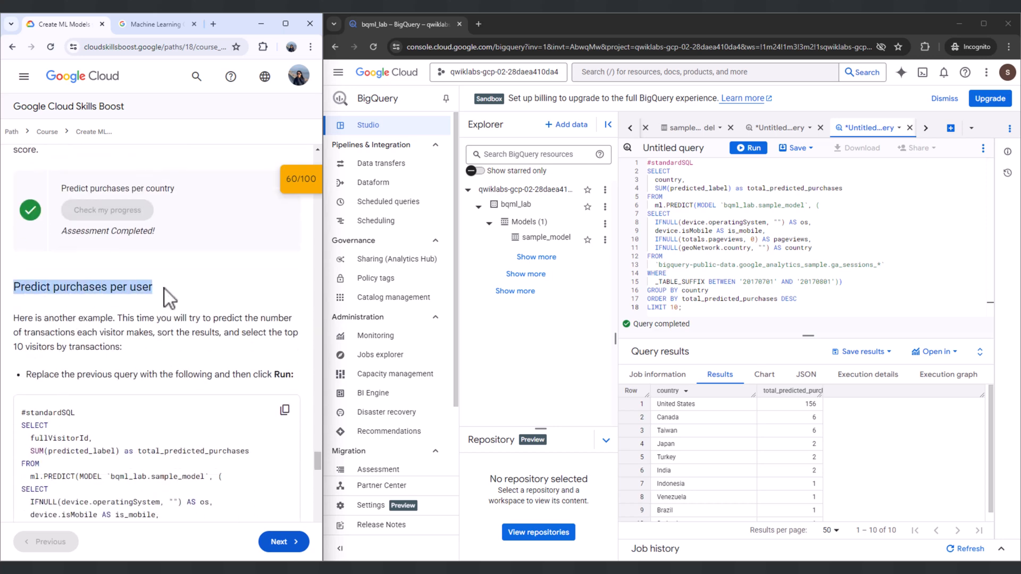
left_click_drag(14, 319, 129, 343)
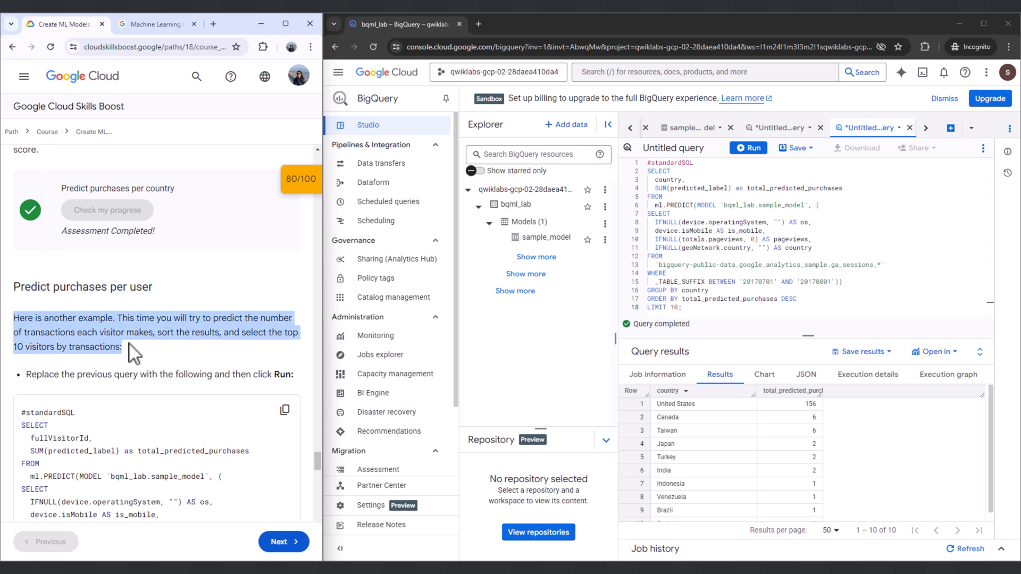
left_click_drag(26, 375, 283, 372)
left_click(235, 378)
scroll(235, 370, "down", 3)
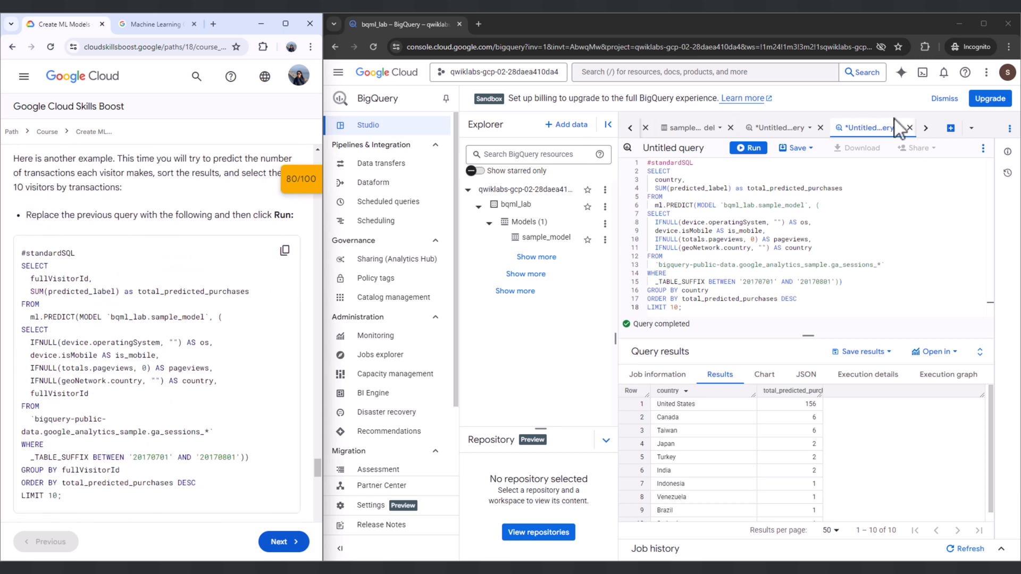
- Copy the lab's ml.PREDICT query that totals predicted purchases by fullVisitorId into a new SQL query and run it
left_click(951, 129)
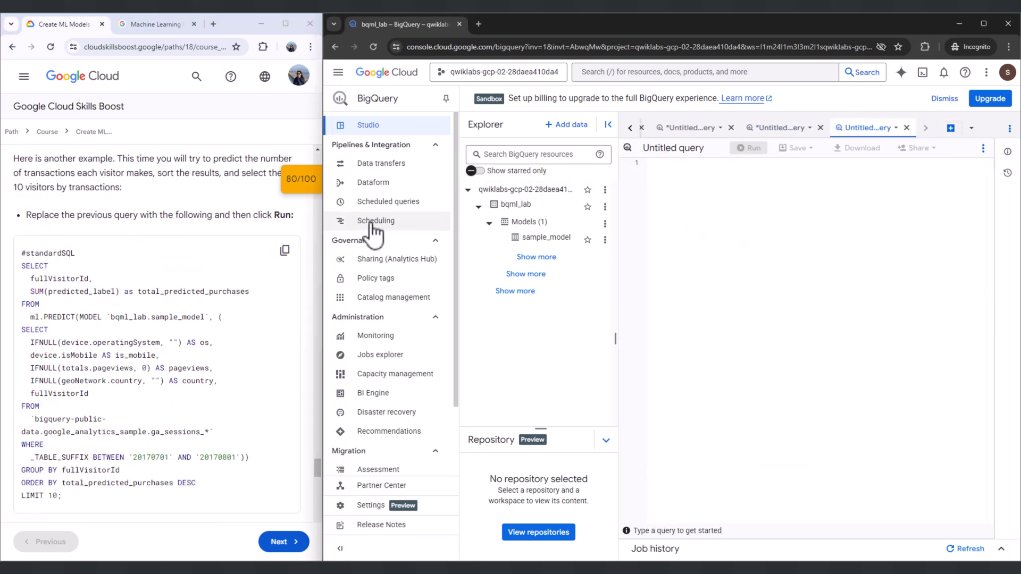
left_click(285, 251)
left_click(695, 171)
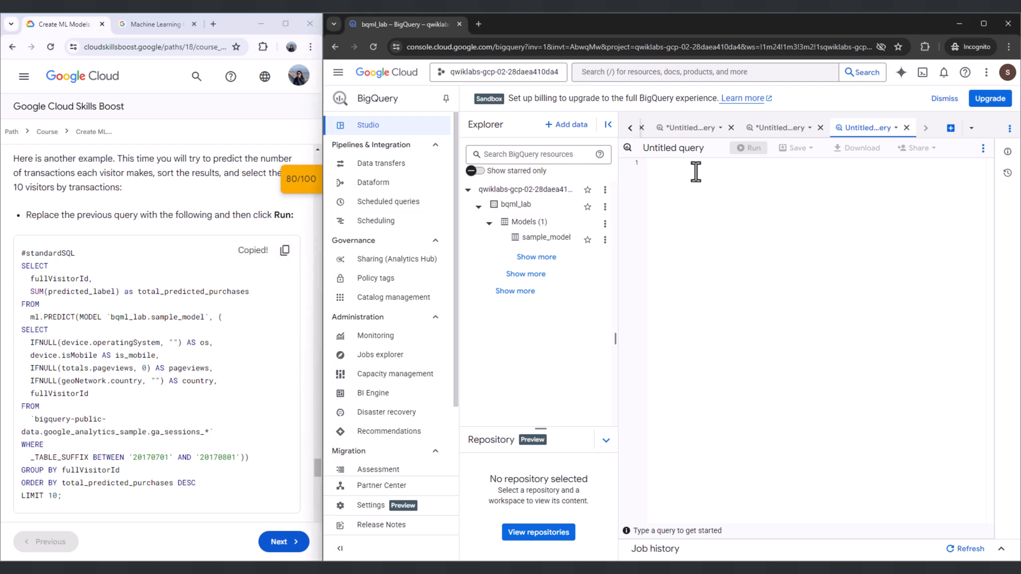
key("ctrl+v")
left_click(750, 149)
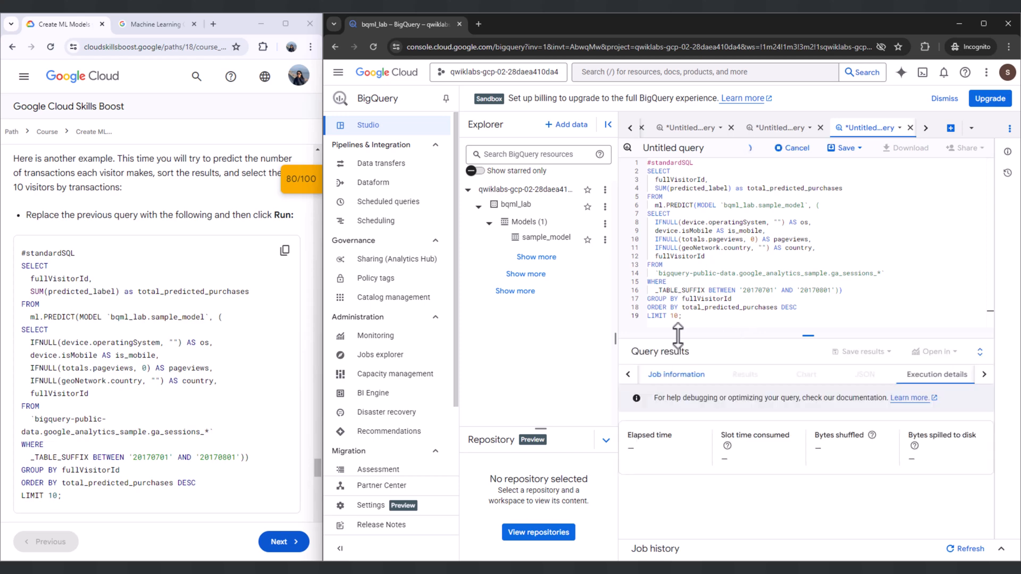
- Widen the total_predicted_purchases column in the query results and compare the per-visitor rows with the lab's sample table
scroll(237, 324, "down", 1)
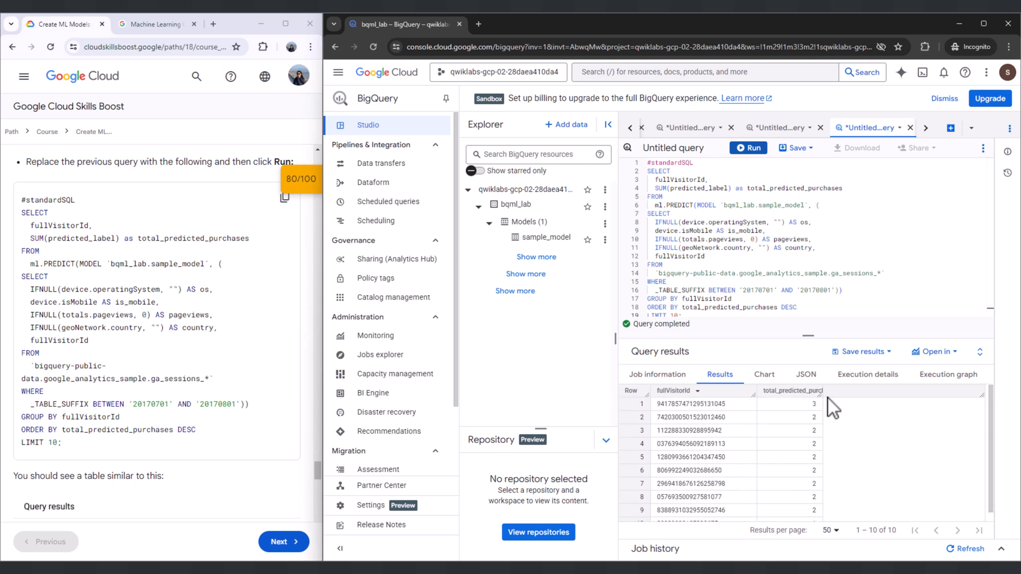
left_click_drag(822, 395, 879, 396)
scroll(111, 337, "down", 3)
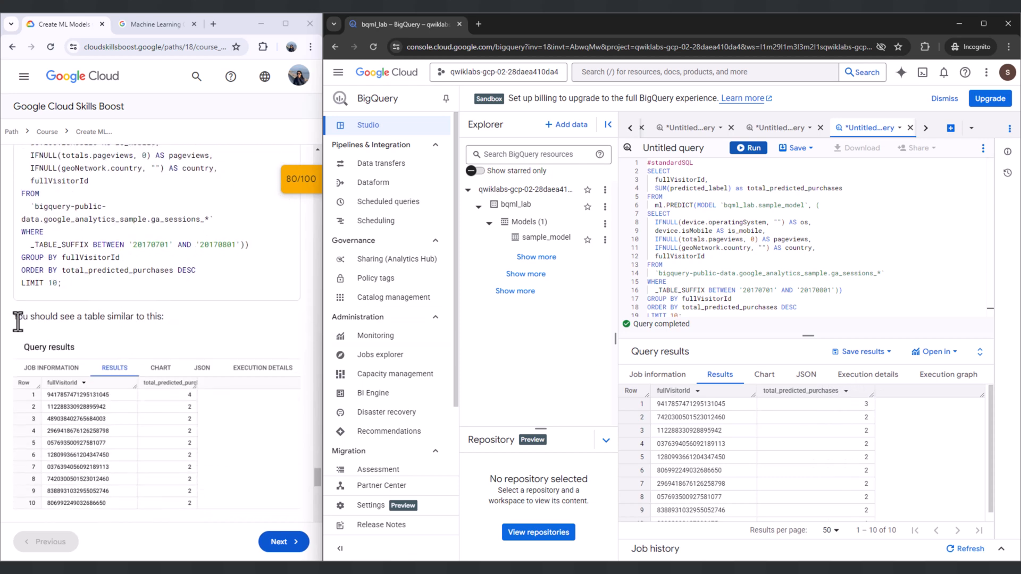
left_click_drag(18, 320, 164, 316)
scroll(133, 324, "down", 5)
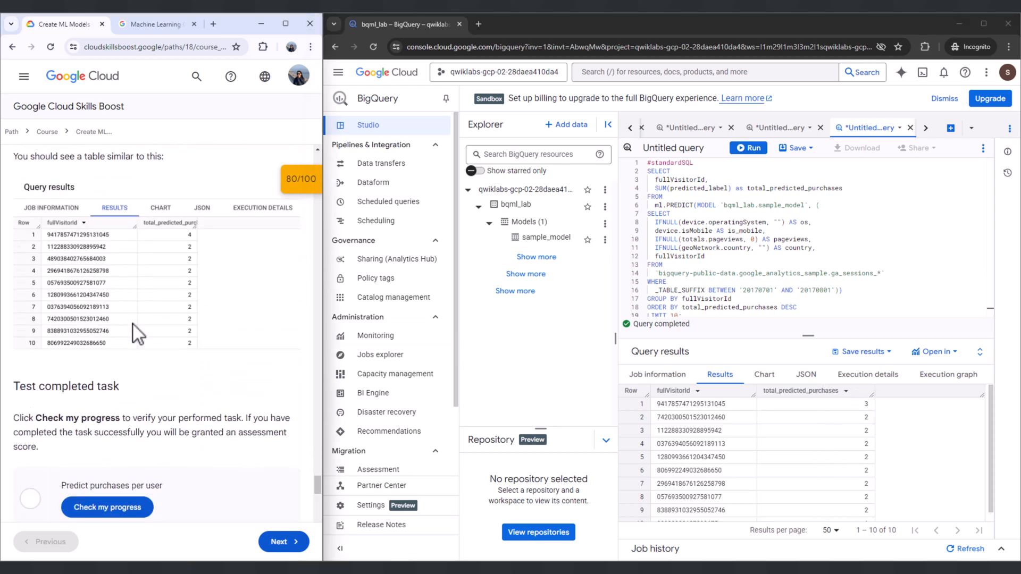
left_click_drag(20, 313, 47, 334)
- Check the lab progress for the Predict purchases per user task
left_click(88, 332)
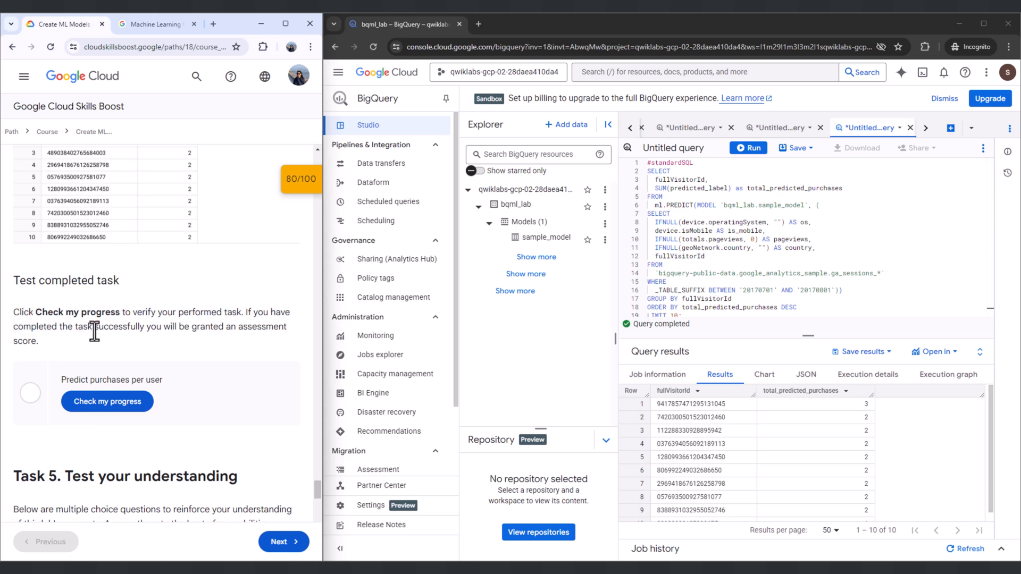
scroll(117, 320, "down", 2)
left_click(139, 298)
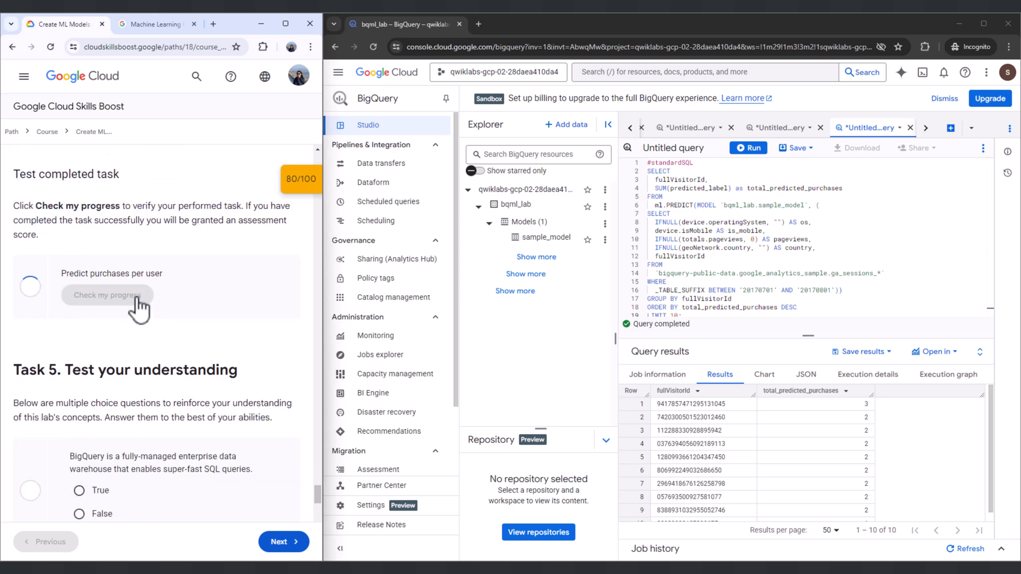
- Answer the Task 5 questions with True and "Creates and executes machine learning models in BigQuery using standard SQL queries", submitting the second answer
scroll(133, 298, "down", 3)
left_click_drag(30, 229, 138, 251)
left_click_drag(20, 260, 283, 271)
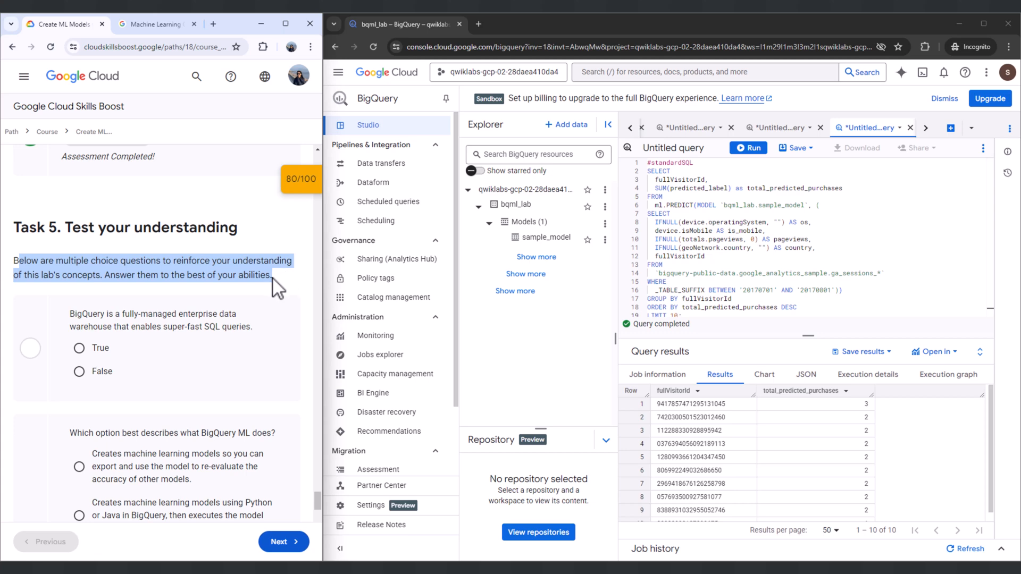
left_click(269, 279)
scroll(223, 276, "down", 1)
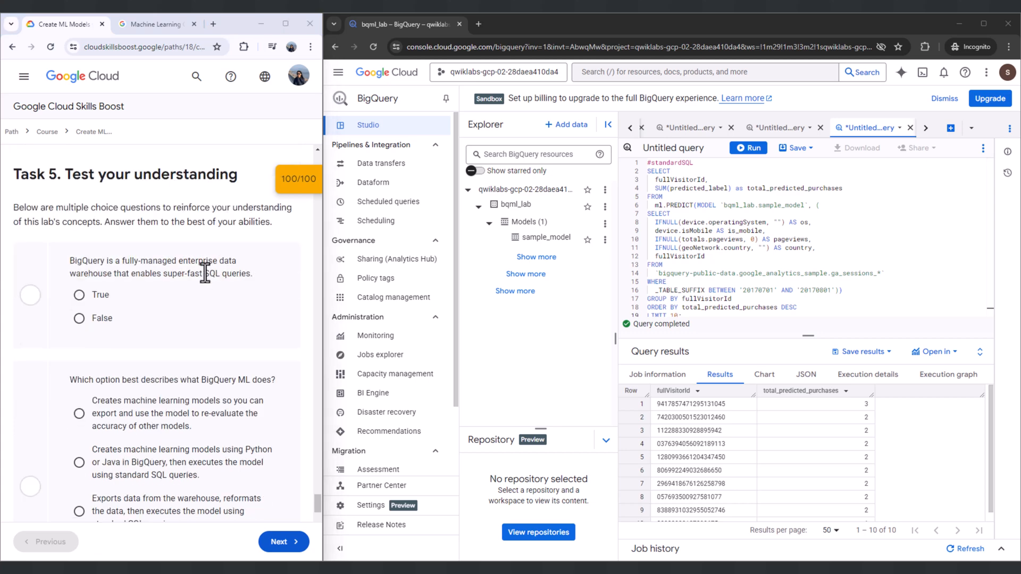
scroll(161, 302, "down", 3)
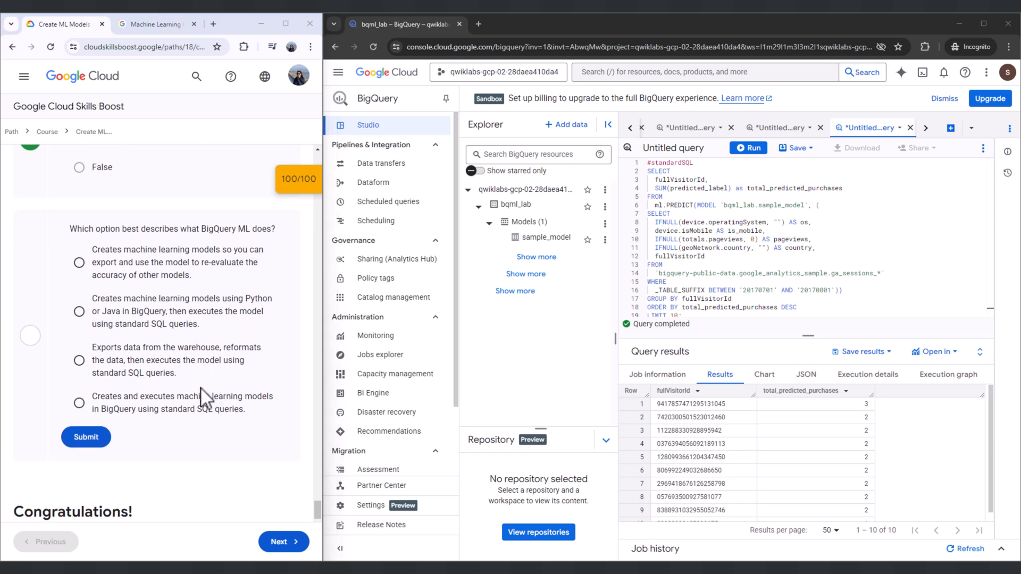
left_click(94, 411)
left_click(95, 438)
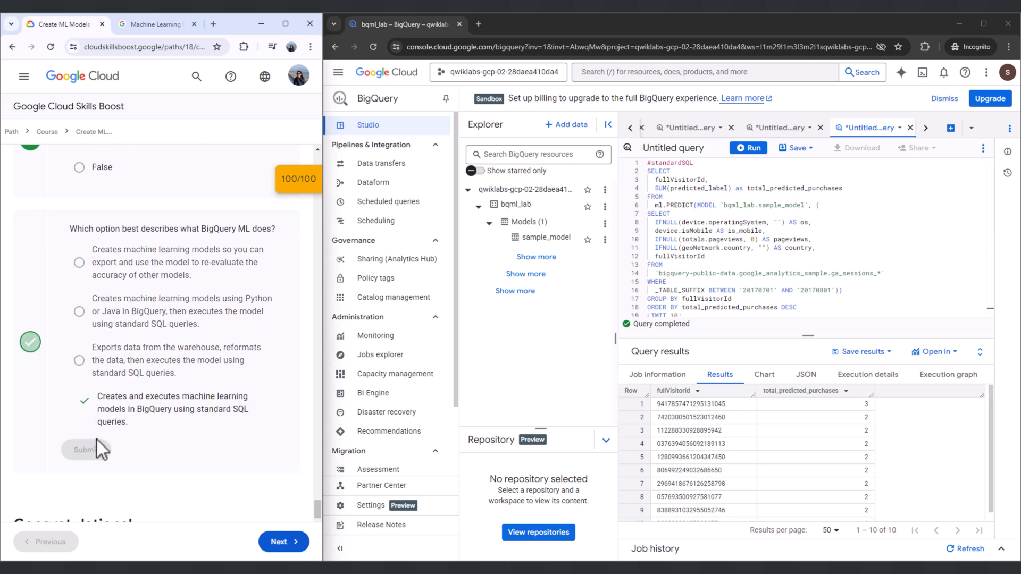
- Read the lab's Congratulations summary and the Next steps / Learn more resources
scroll(158, 422, "down", 3)
left_click_drag(14, 400, 252, 416)
left_click(272, 415)
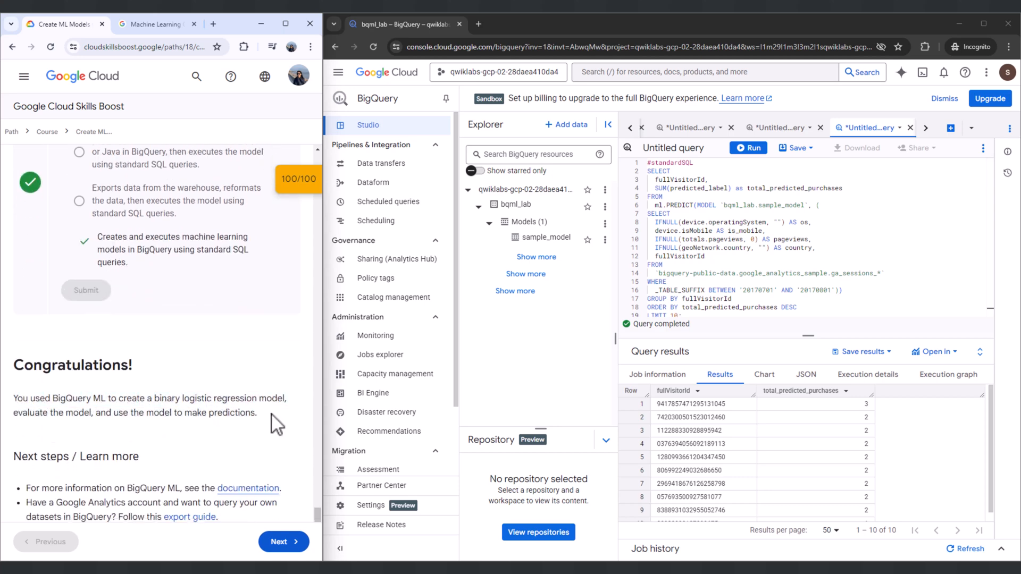
scroll(272, 412, "down", 6)
scroll(272, 410, "up", 8)
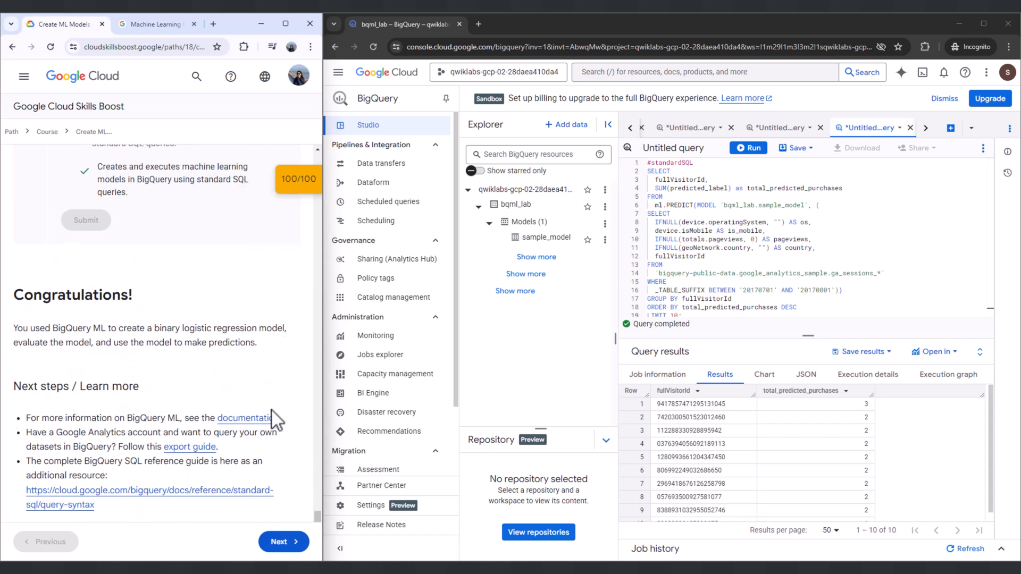
- End the Getting Started with BigQuery ML lab and submit a five-star satisfaction rating without comments
left_click_drag(317, 505, 295, 193)
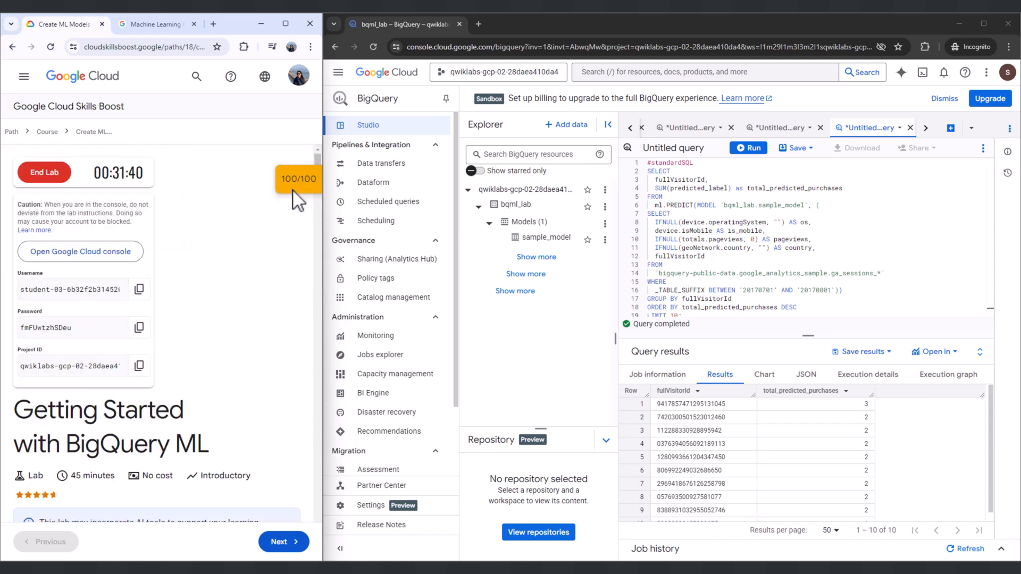
left_click(45, 170)
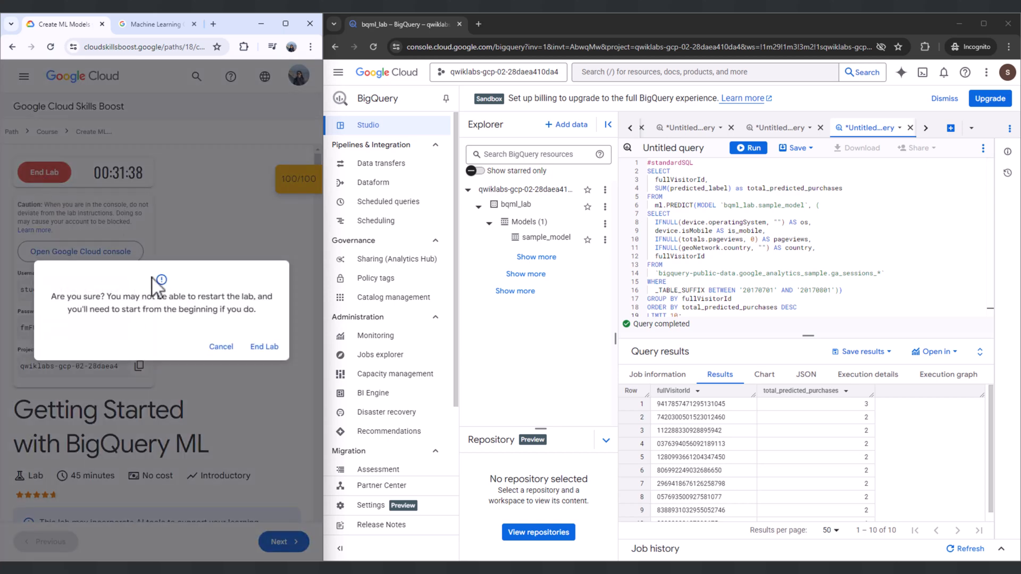
left_click(254, 344)
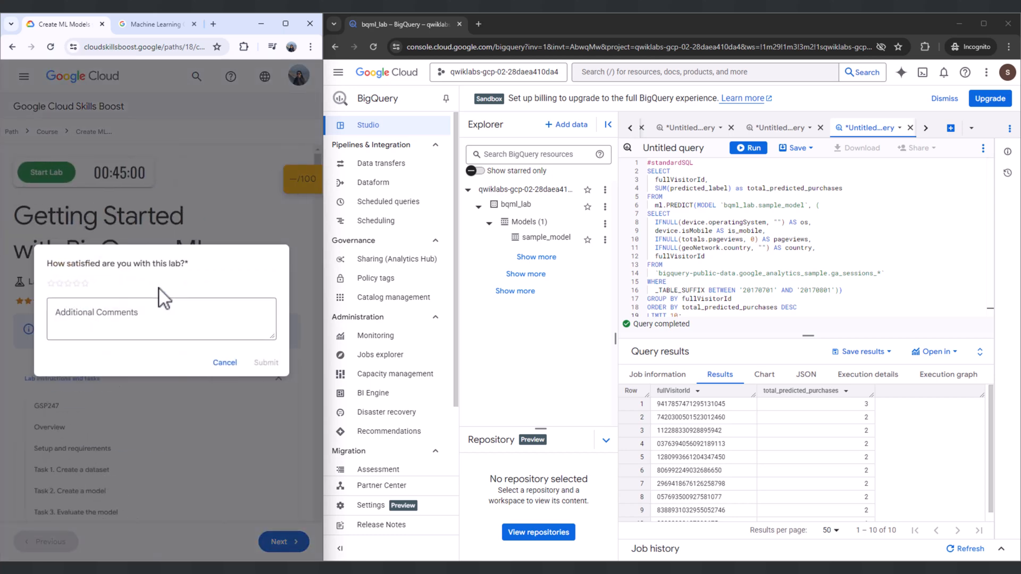
left_click(83, 284)
left_click(266, 364)
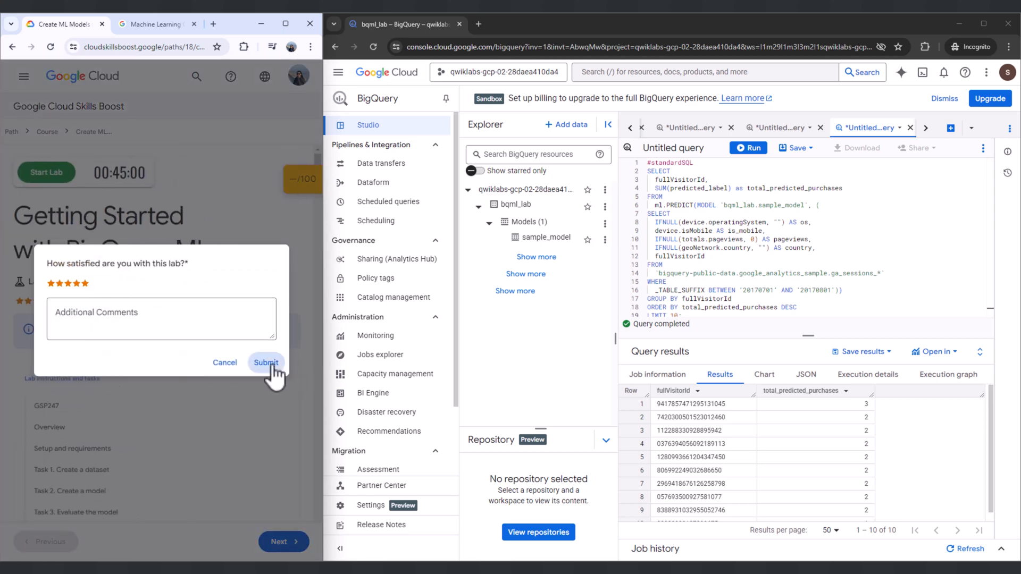